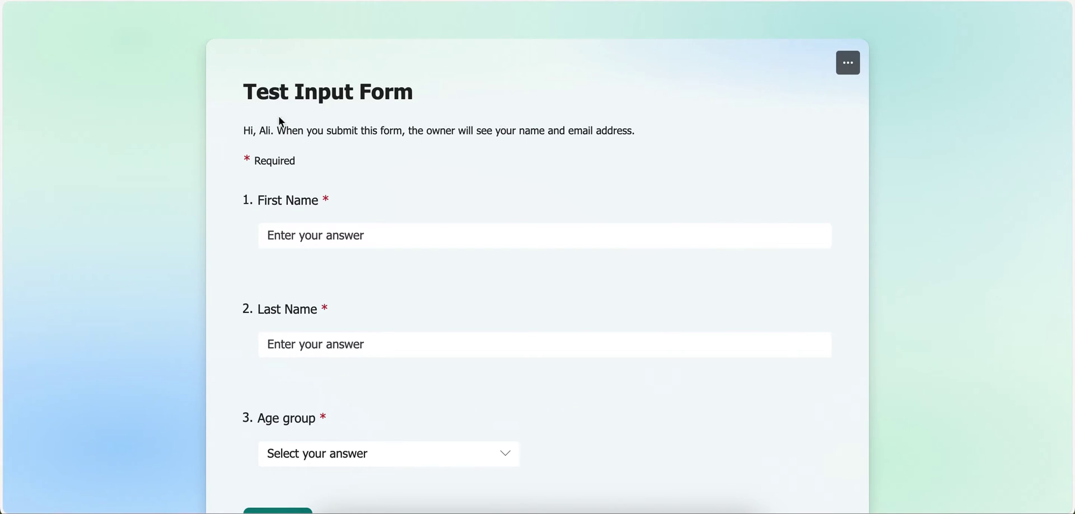
Step: Look over the First Name and Last Name answer fields on the Test Input Form
{"action": "scroll", "coordinate": [282, 121], "scroll_direction": "down", "scroll_amount": 1}
{"action": "left_click", "coordinate": [347, 193]}
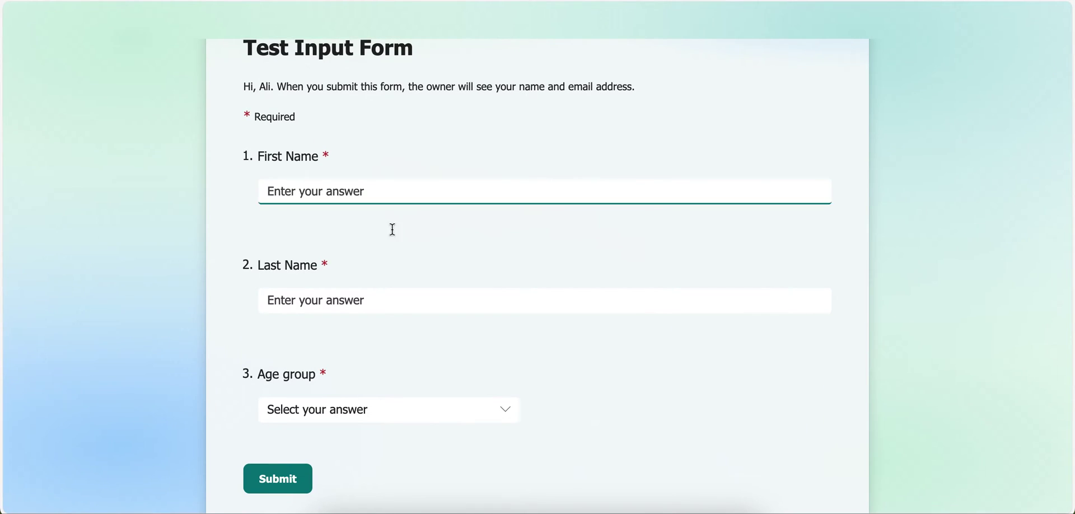
{"action": "left_click", "coordinate": [203, 166]}
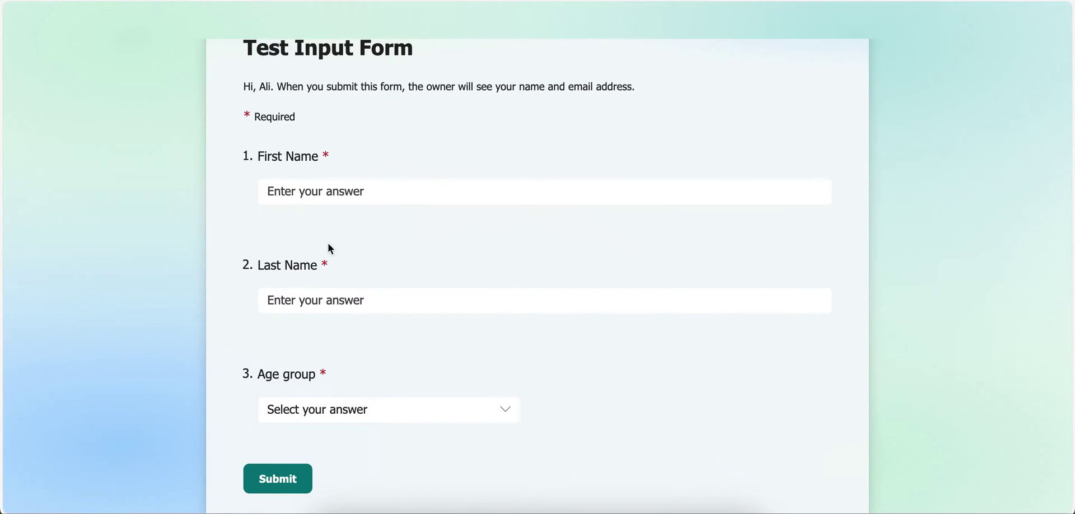
{"action": "left_click", "coordinate": [504, 300]}
{"action": "left_click", "coordinate": [540, 278]}
{"action": "scroll", "coordinate": [540, 278], "scroll_direction": "up", "scroll_amount": 1}
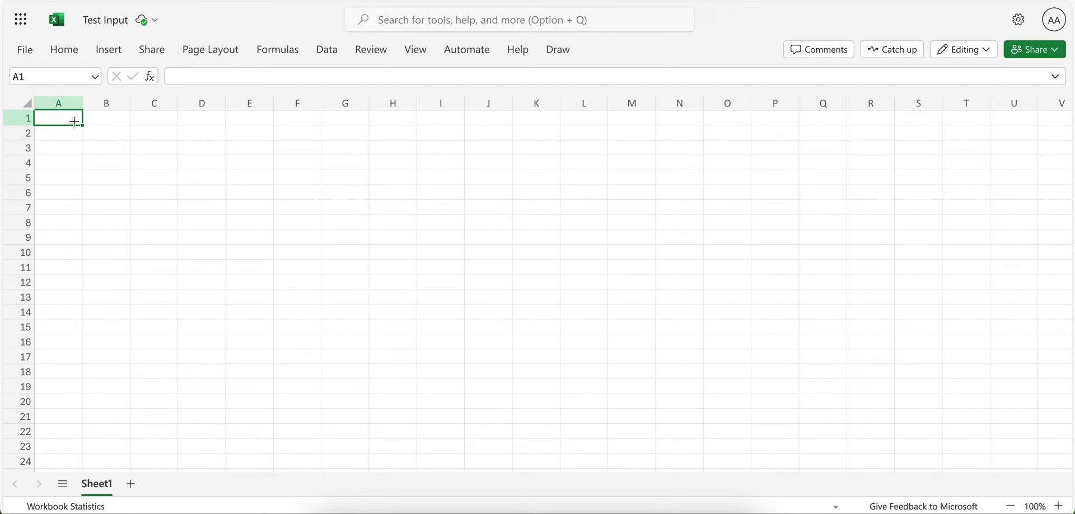
Step: Enter the headers First Name in A1, Last Name in B1 and Age Group in C1
{"action": "type", "text": "First"}
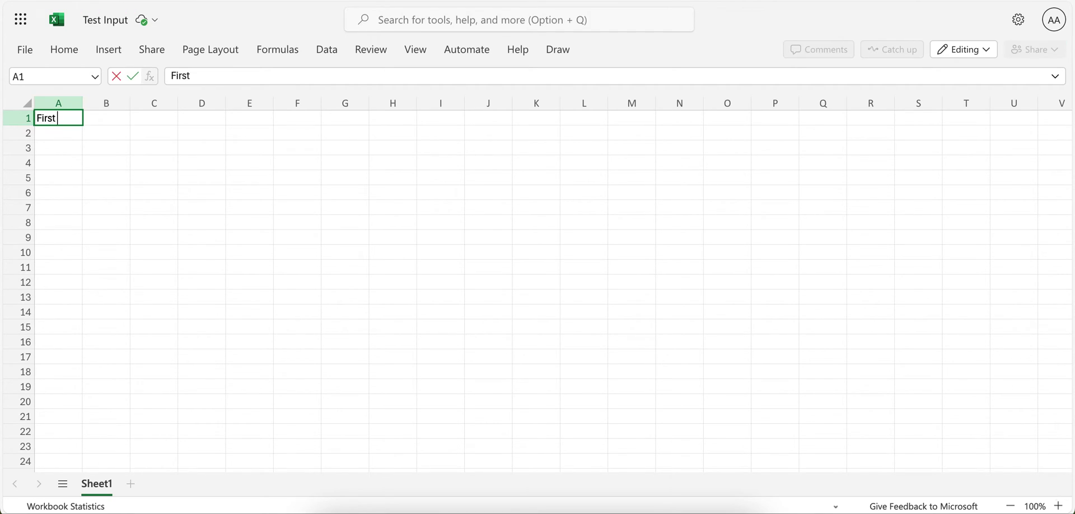
{"action": "type", "text": " Name"}
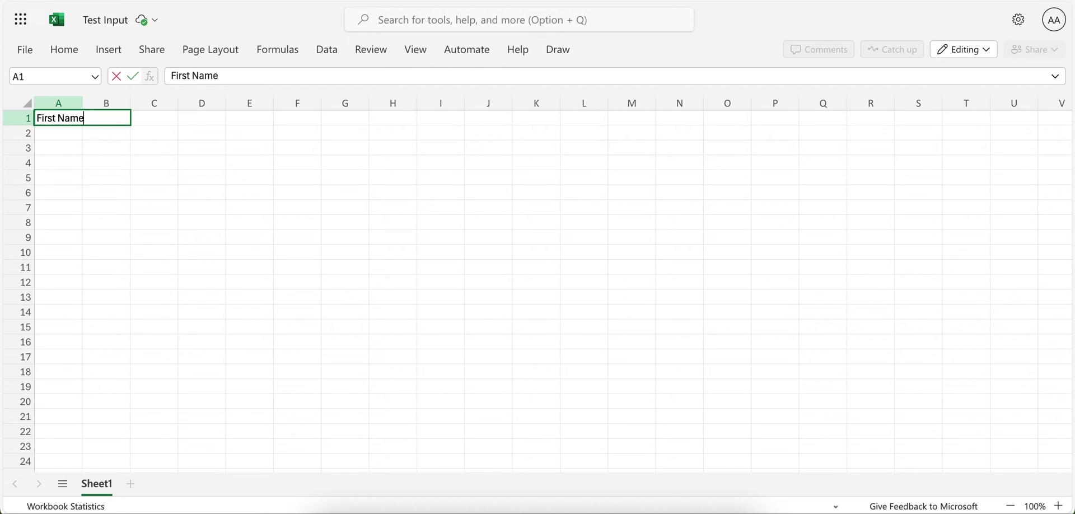
{"action": "key", "text": "Tab"}
{"action": "type", "text": "Las"}
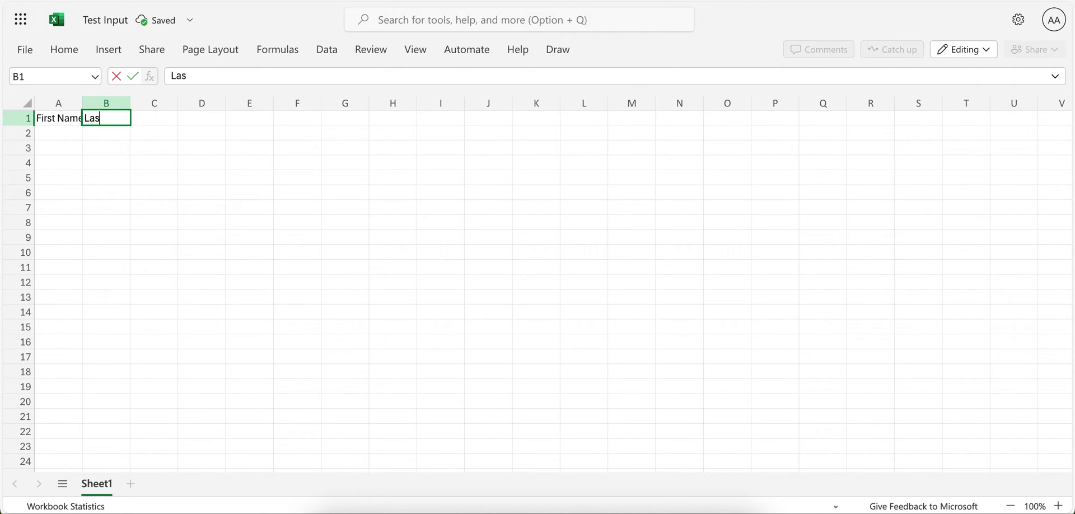
{"action": "type", "text": "t Name"}
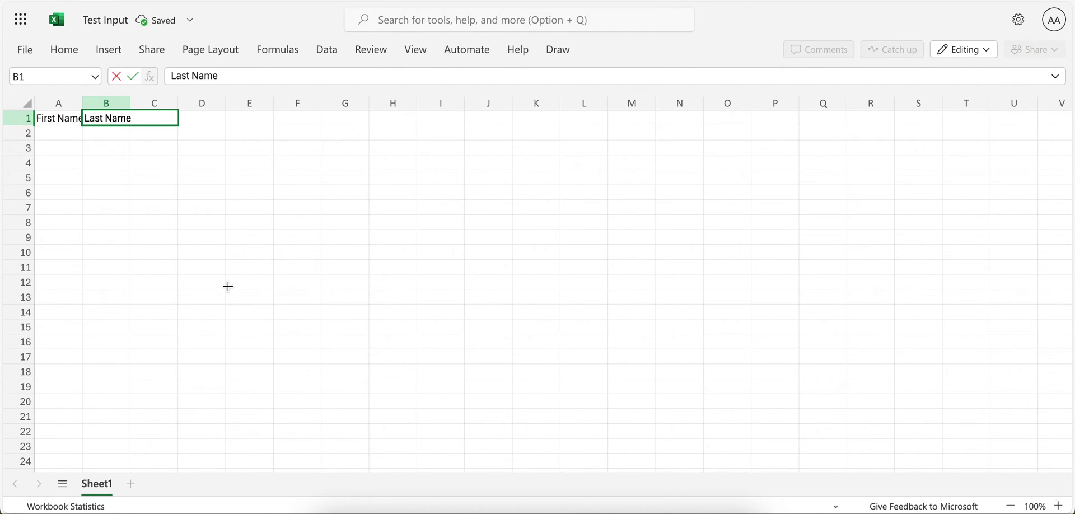
{"action": "left_click", "coordinate": [228, 287]}
{"action": "left_click", "coordinate": [155, 119]}
{"action": "type", "text": "A"}
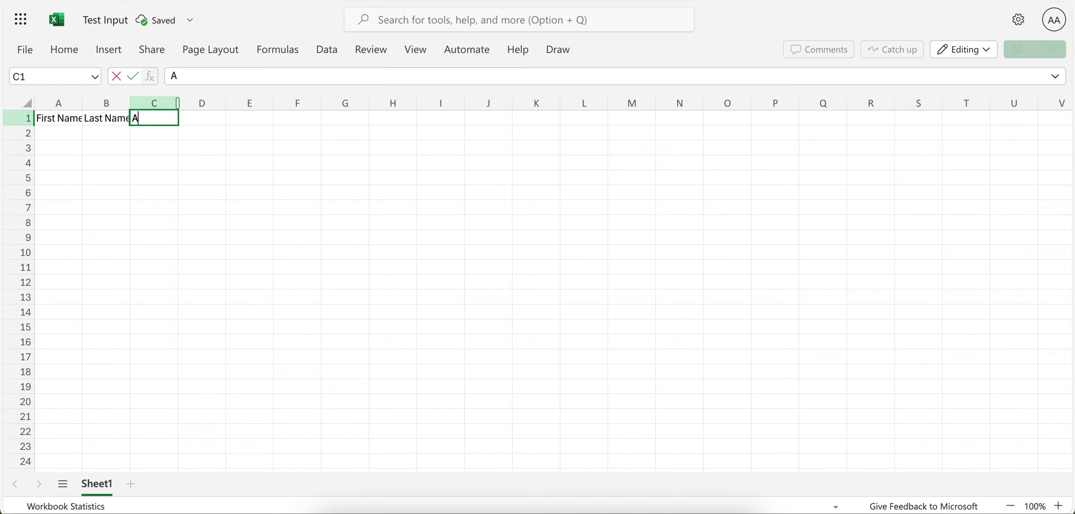
{"action": "type", "text": "ge Group"}
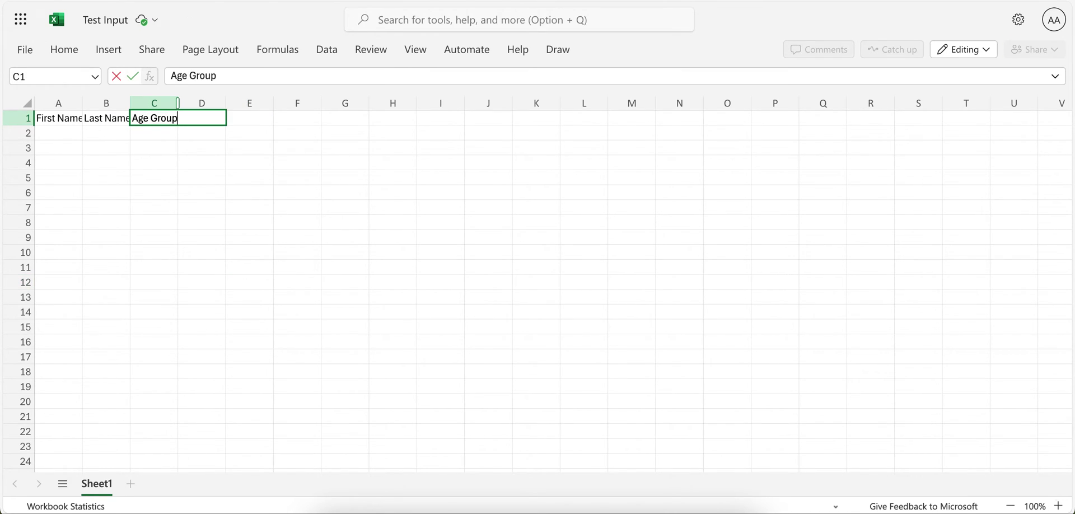
{"action": "left_click", "coordinate": [145, 240]}
Step: Select the header cells A1:C1
{"action": "left_click", "coordinate": [59, 120]}
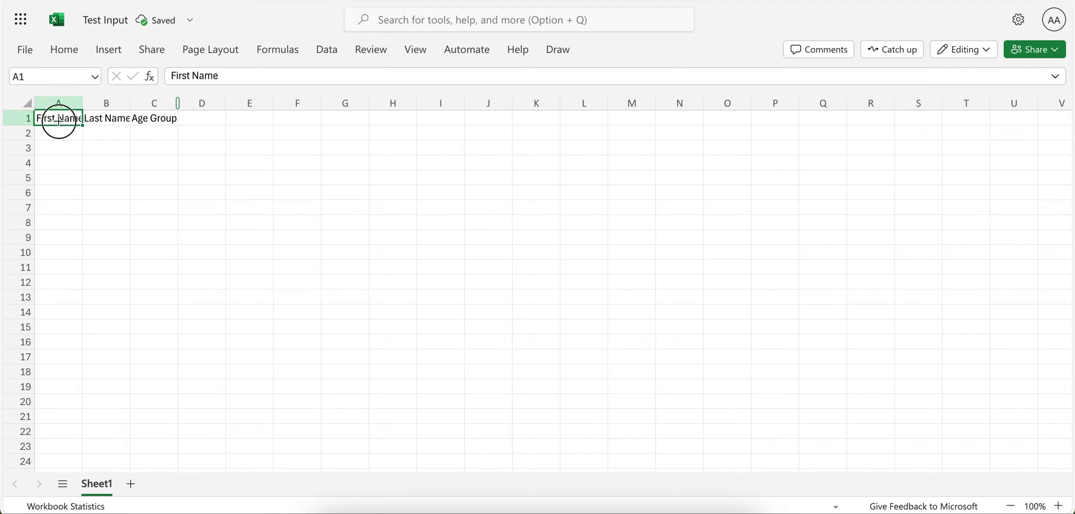
{"action": "left_click_drag", "start_coordinate": [58, 121], "coordinate": [159, 119]}
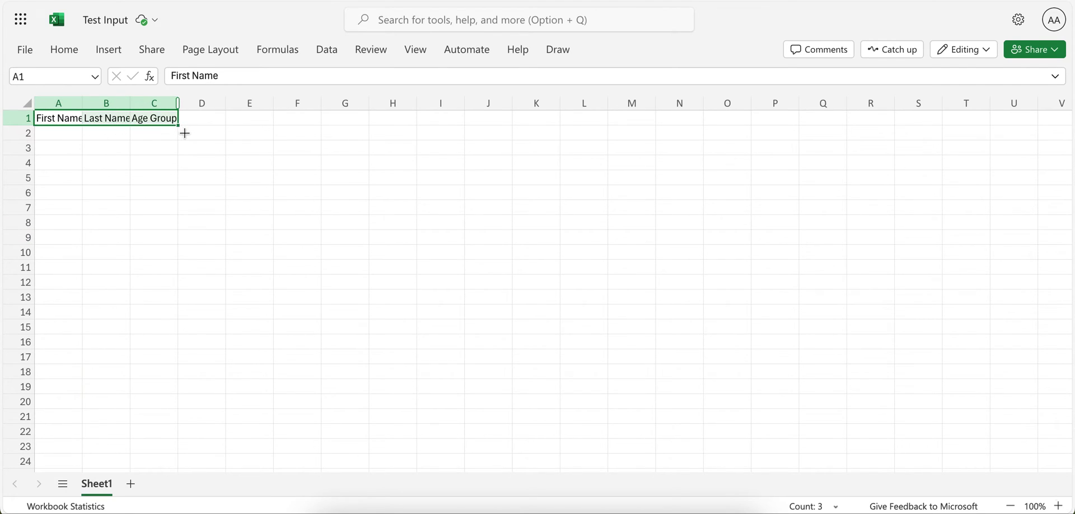
{"action": "left_click", "coordinate": [122, 52]}
{"action": "left_click", "coordinate": [135, 190]}
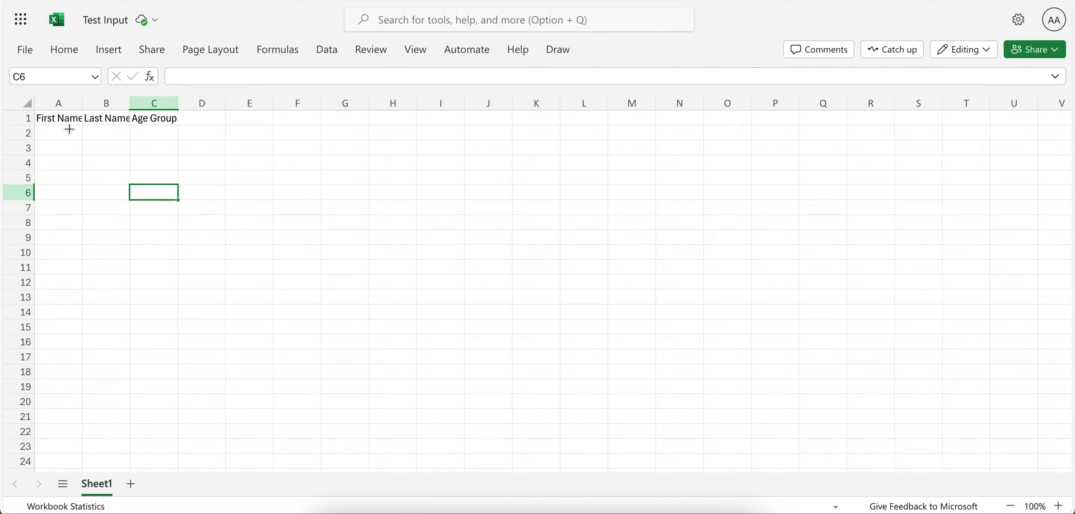
{"action": "left_click_drag", "start_coordinate": [60, 119], "coordinate": [154, 119]}
{"action": "left_click", "coordinate": [84, 141]}
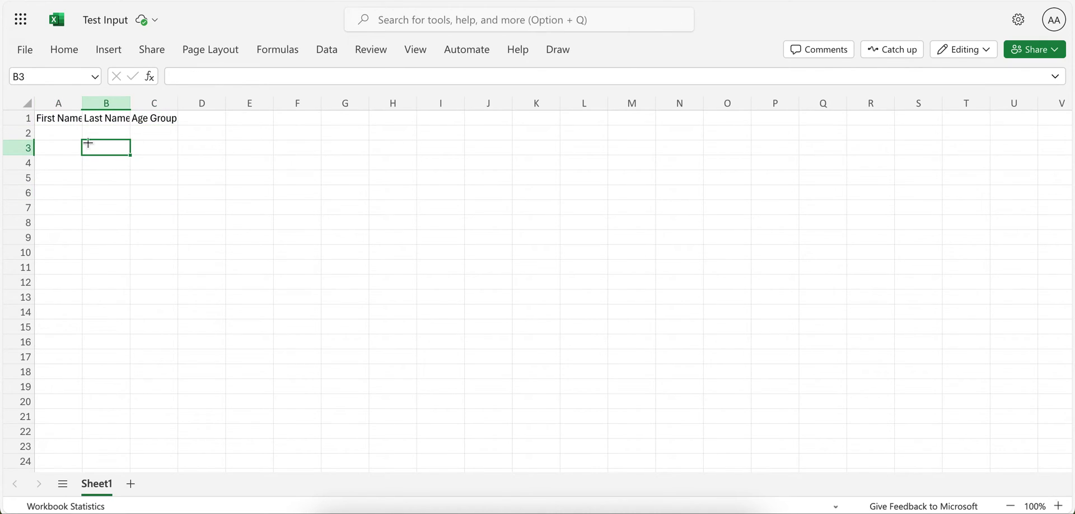
{"action": "left_click_drag", "start_coordinate": [56, 118], "coordinate": [144, 122]}
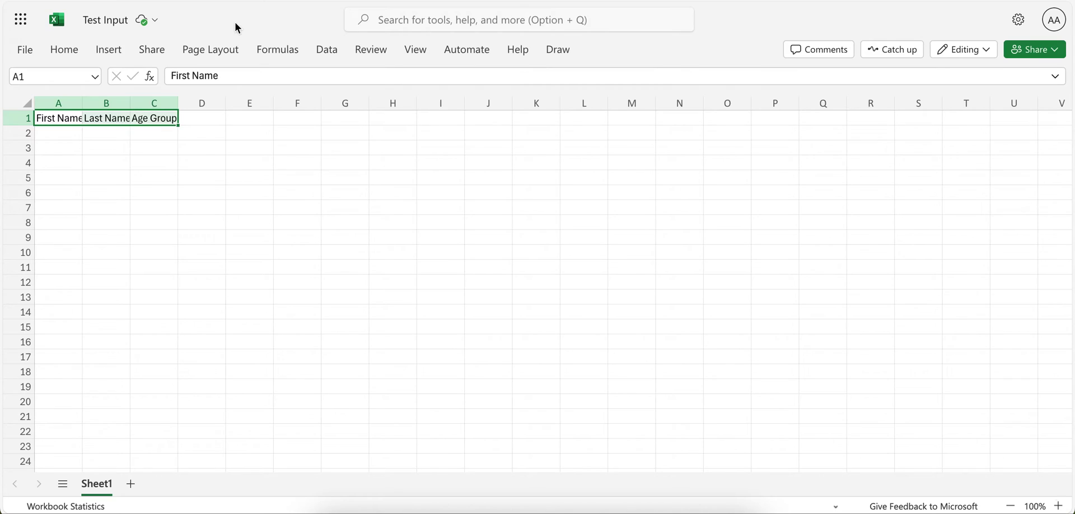
Step: Insert a table from A1:C1 with 'My table has headers' ticked
{"action": "left_click", "coordinate": [115, 52]}
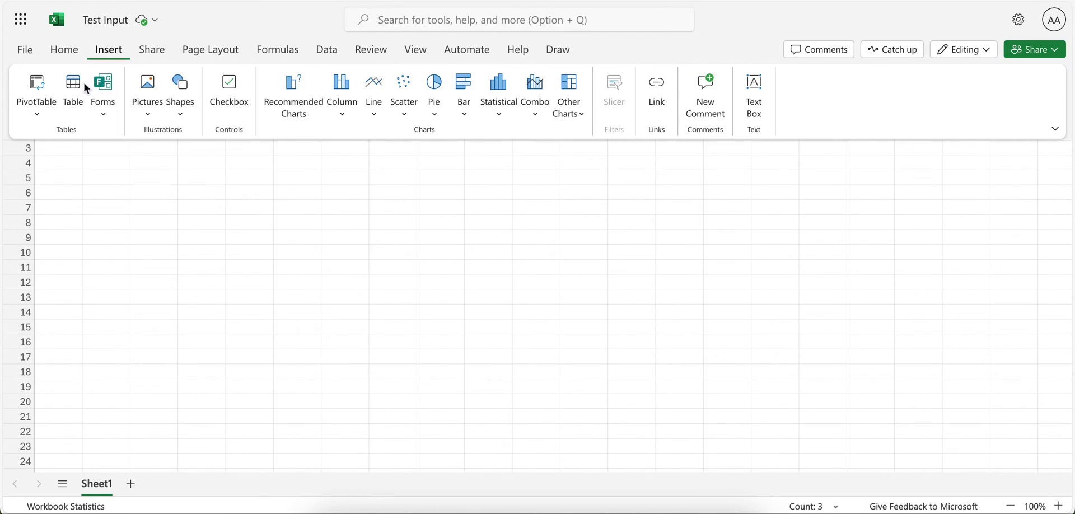
{"action": "left_click", "coordinate": [109, 56]}
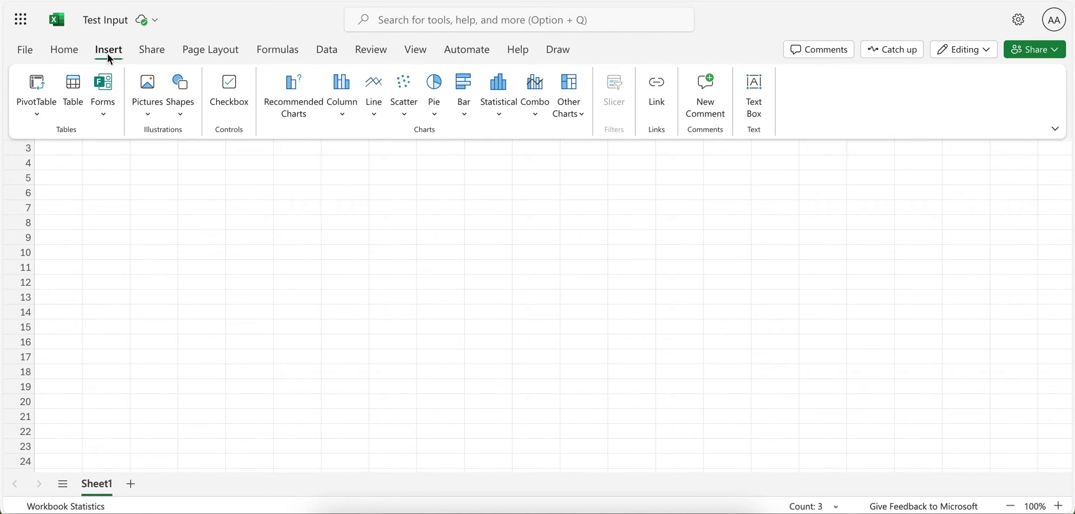
{"action": "left_click", "coordinate": [74, 89]}
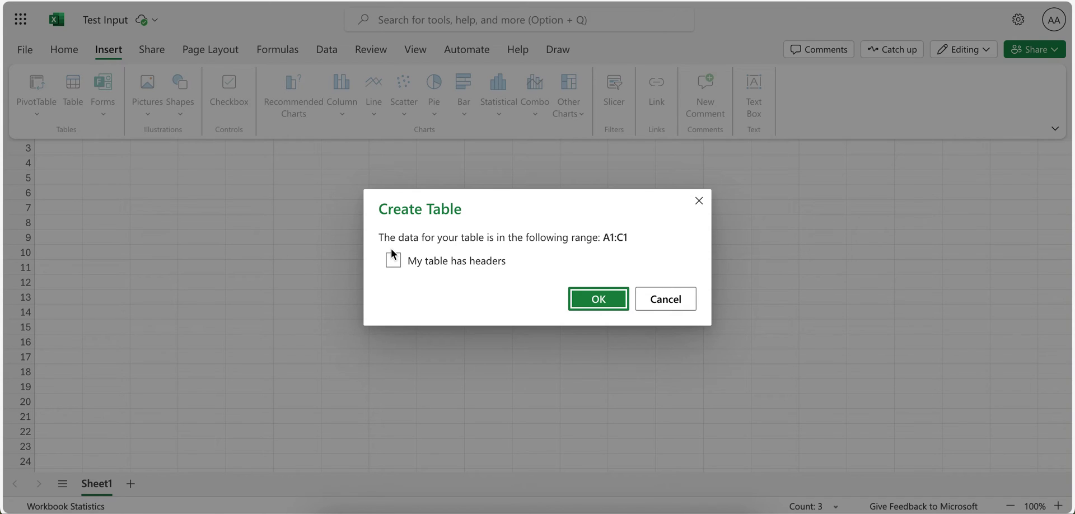
{"action": "left_click", "coordinate": [393, 261]}
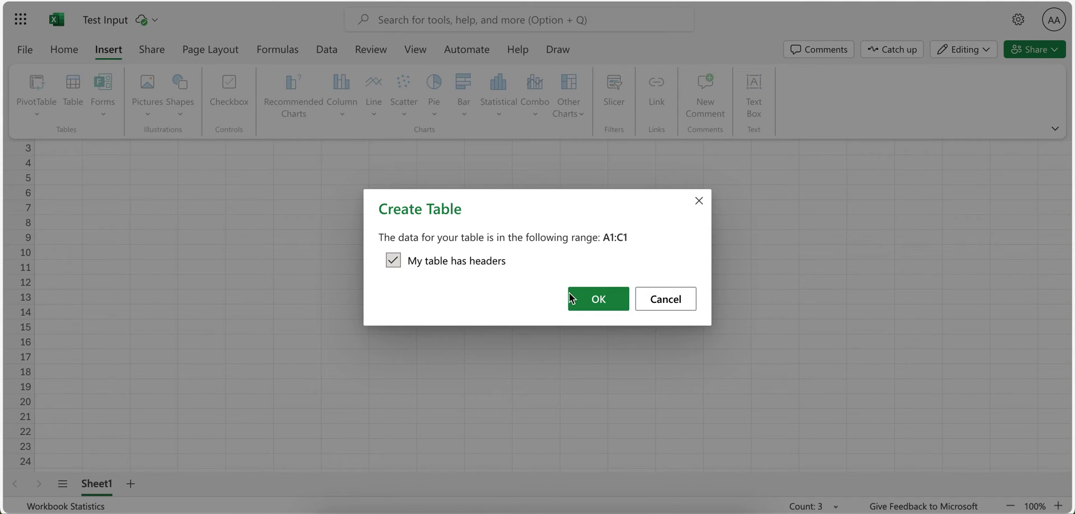
{"action": "left_click", "coordinate": [593, 301]}
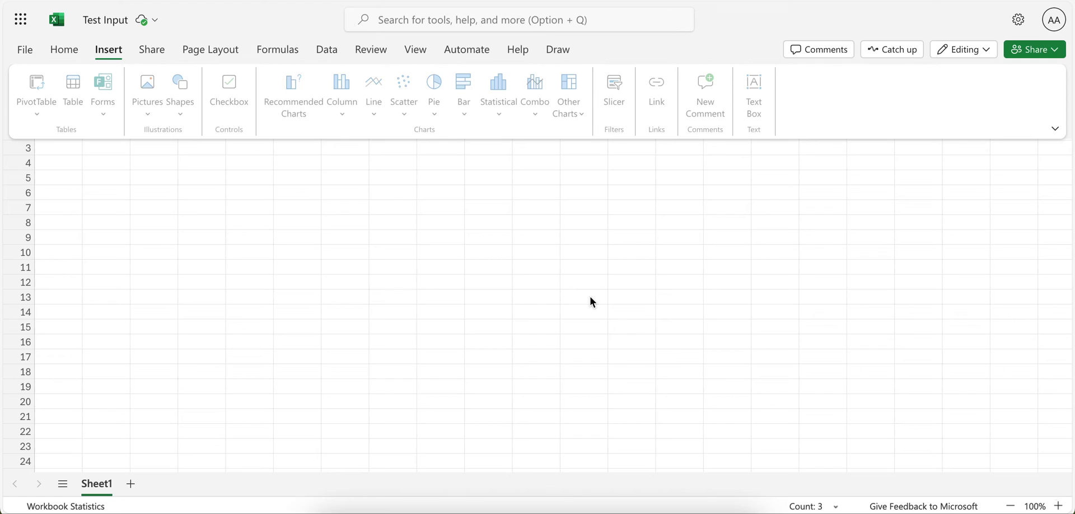
Step: Confirm on Table Design that the new table is named Table1
{"action": "left_click", "coordinate": [248, 190]}
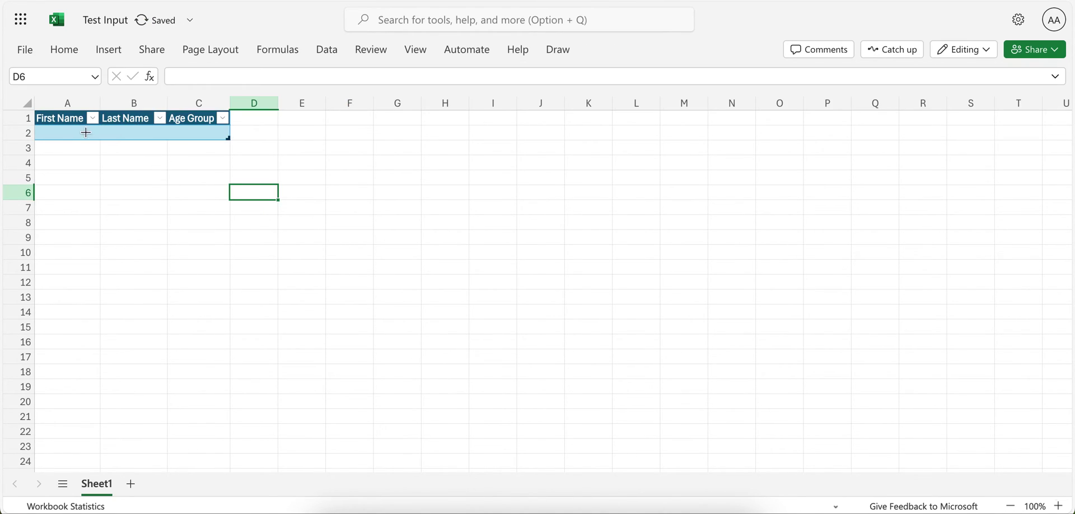
{"action": "left_click", "coordinate": [44, 121]}
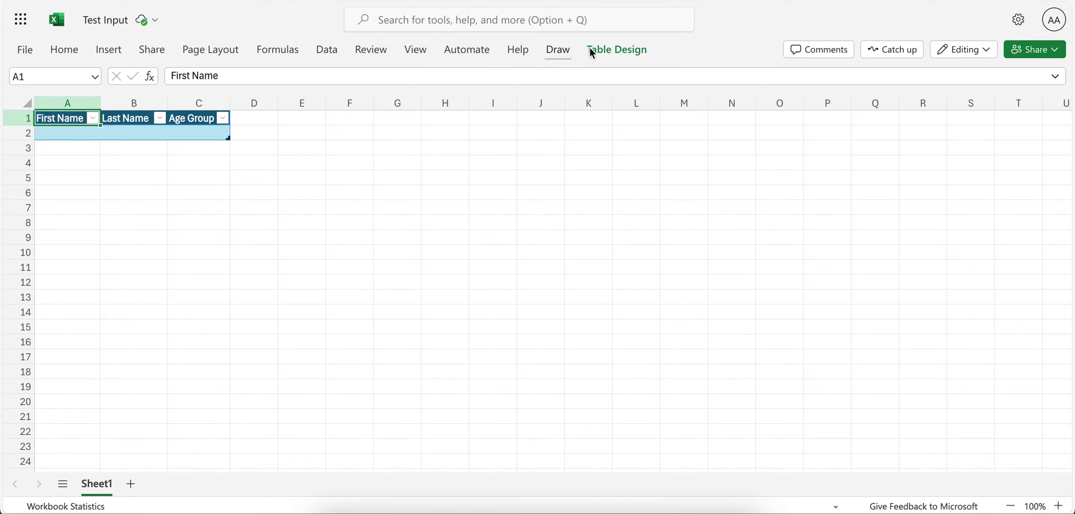
{"action": "left_click", "coordinate": [601, 48]}
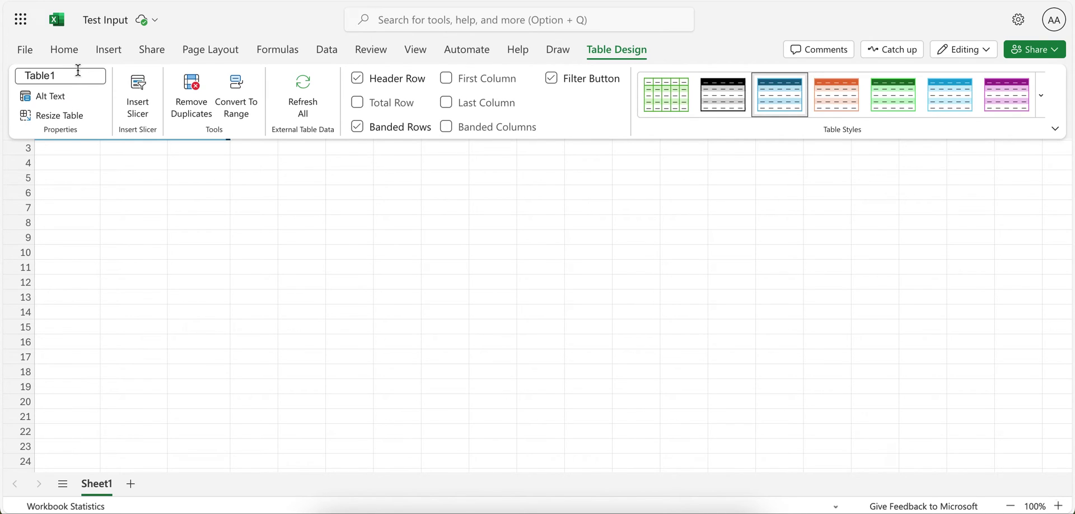
{"action": "left_click", "coordinate": [206, 275]}
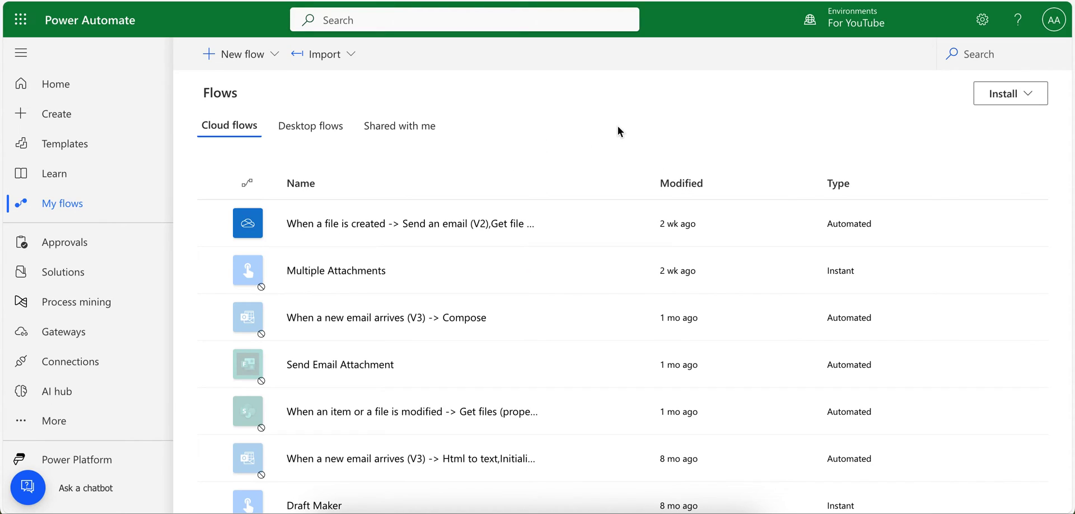
Step: Create automated cloud flow 'Test Input Adder' triggered by 'When a new response is submitted'
{"action": "left_click", "coordinate": [252, 58]}
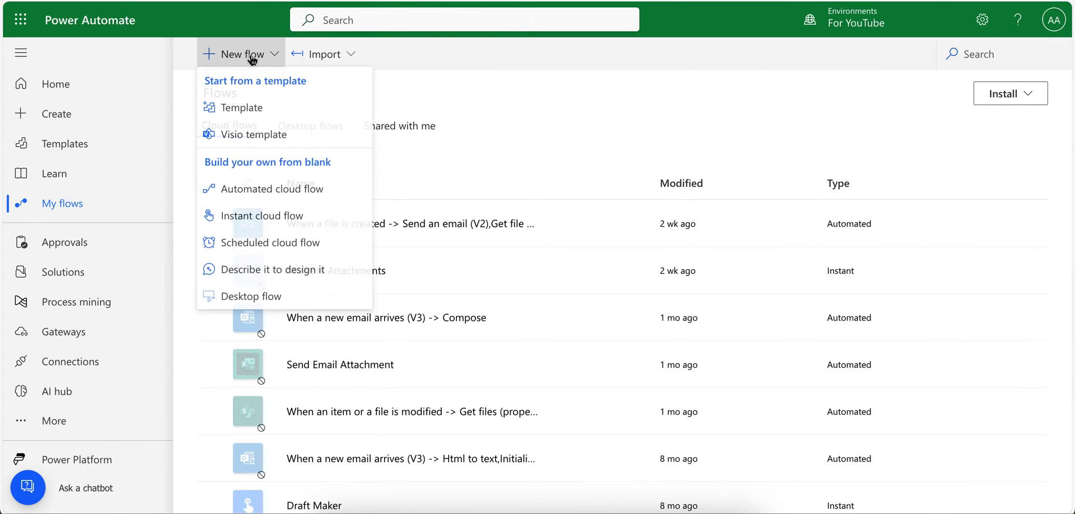
{"action": "left_click", "coordinate": [272, 192]}
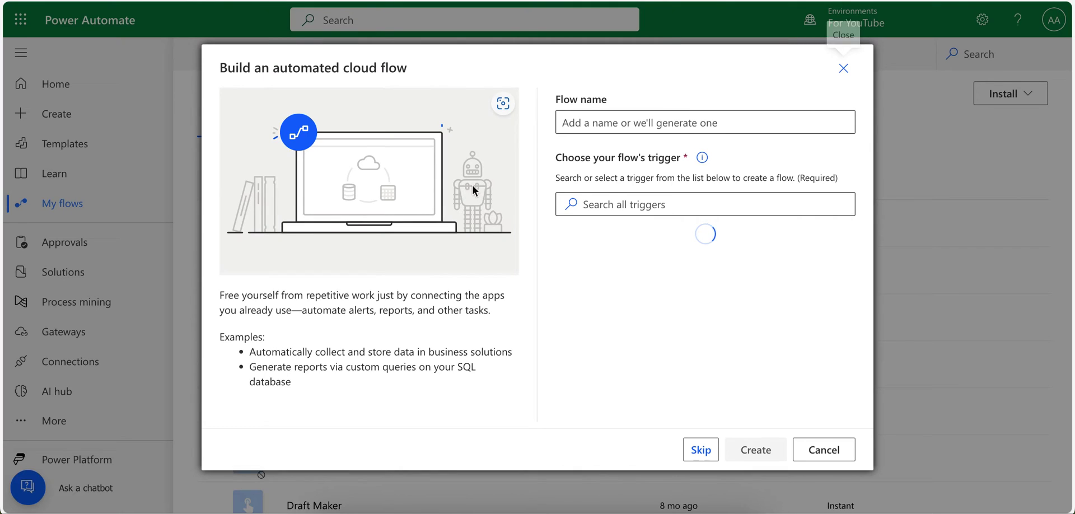
{"action": "left_click", "coordinate": [650, 126]}
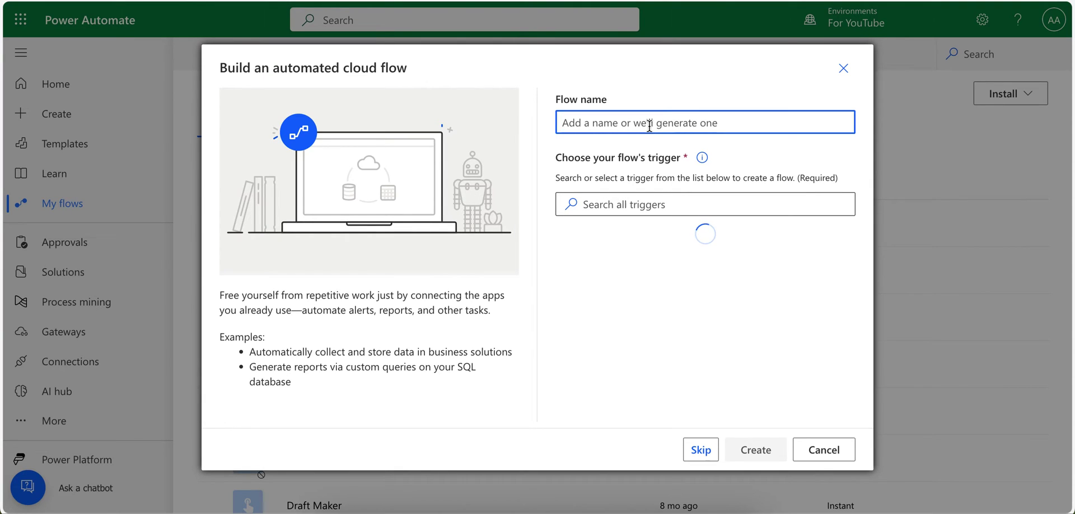
{"action": "type", "text": "Test"}
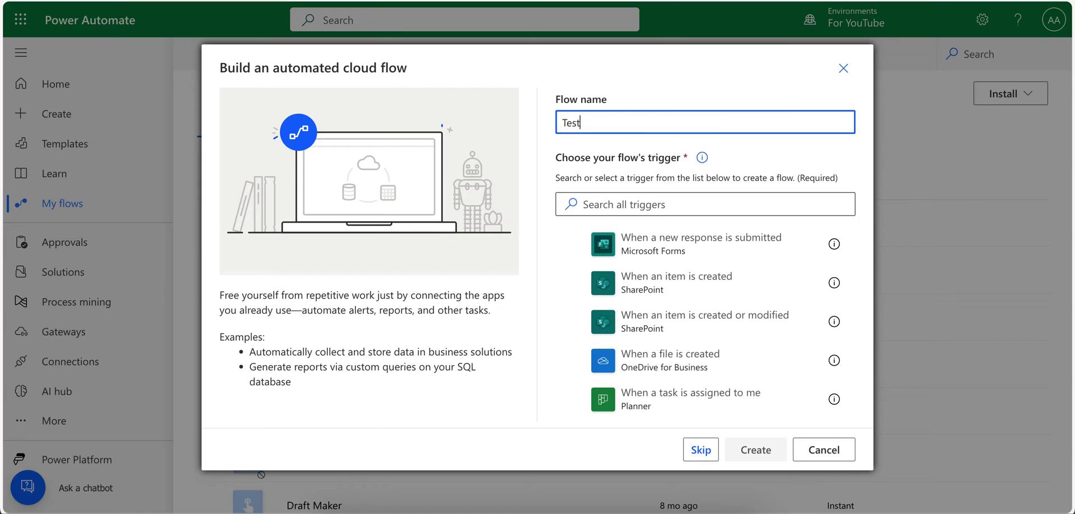
{"action": "type", "text": " Input Adder"}
{"action": "left_click", "coordinate": [651, 247]}
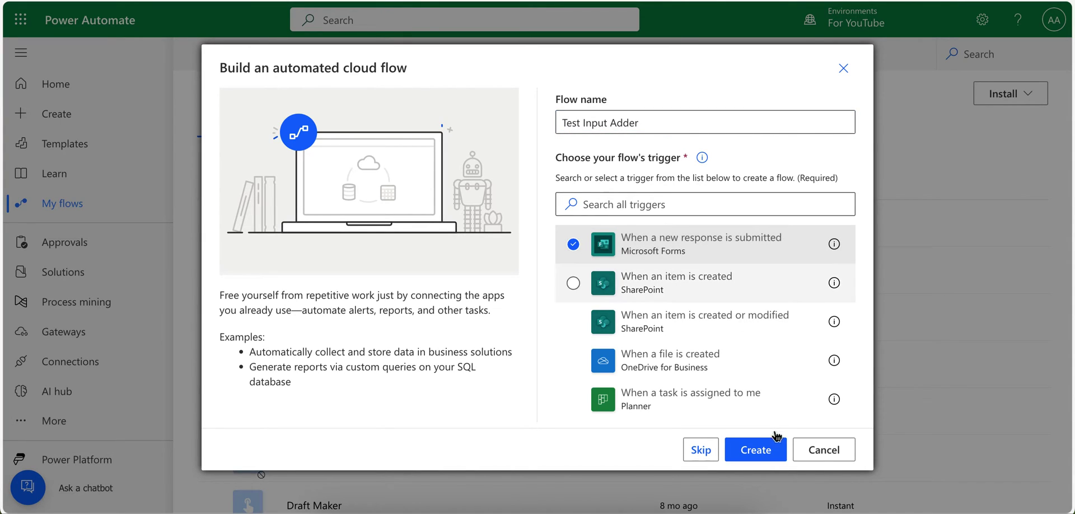
{"action": "left_click", "coordinate": [752, 451]}
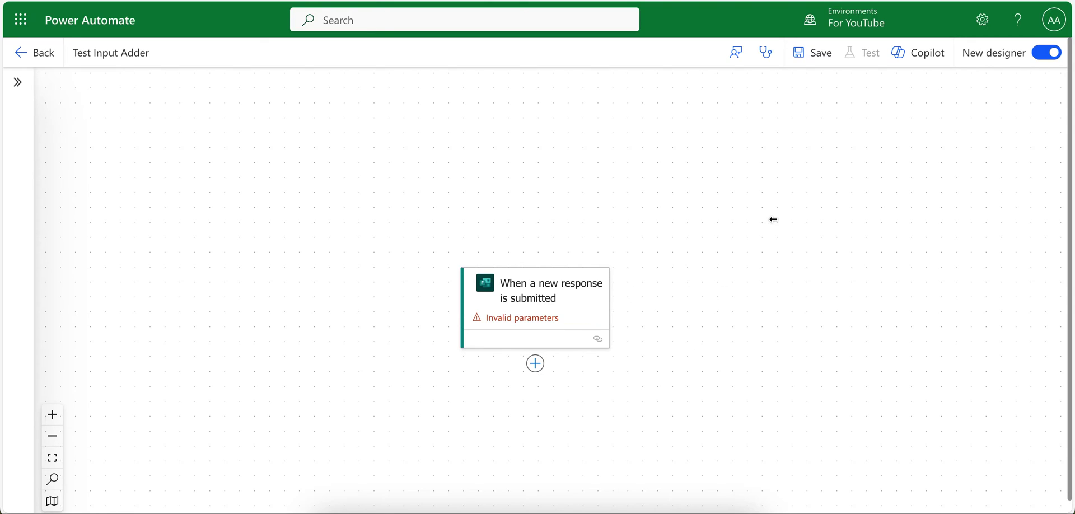
Step: Switch the flow to the classic designer without saving, confirming the browser prompt
{"action": "left_click", "coordinate": [1052, 53]}
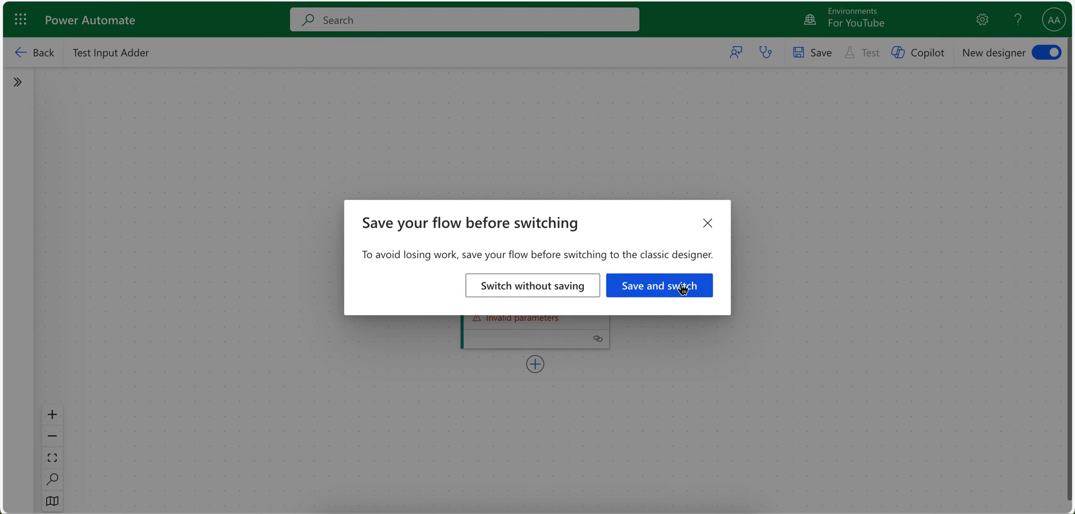
{"action": "left_click", "coordinate": [565, 295]}
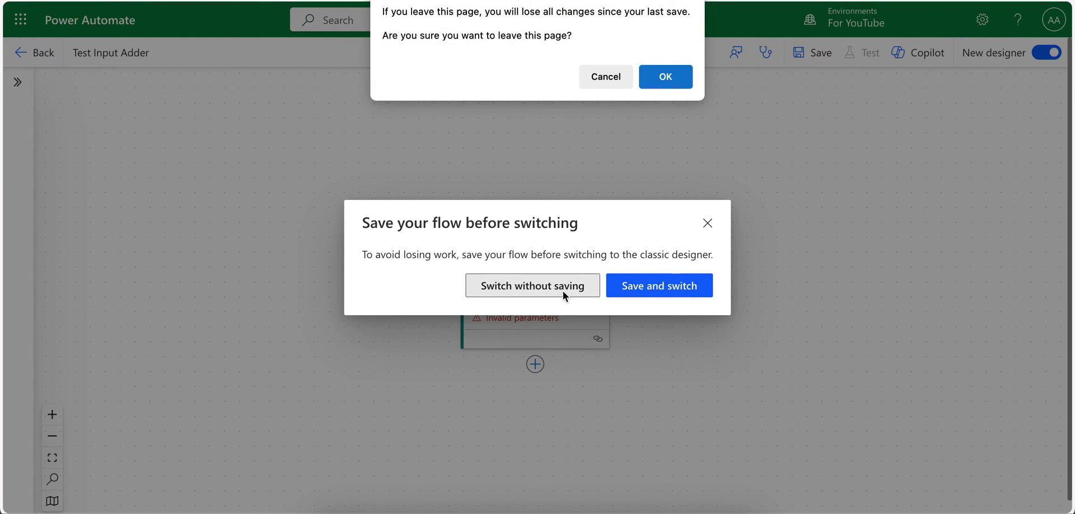
{"action": "left_click", "coordinate": [680, 72]}
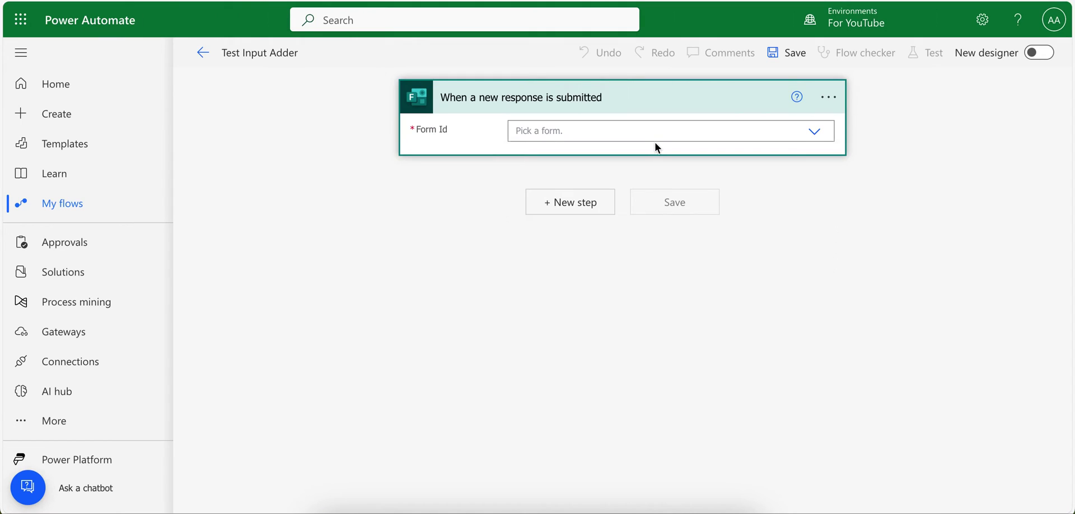
Step: Set the trigger's Form Id to Test Input Form and add a new step
{"action": "left_click", "coordinate": [633, 130]}
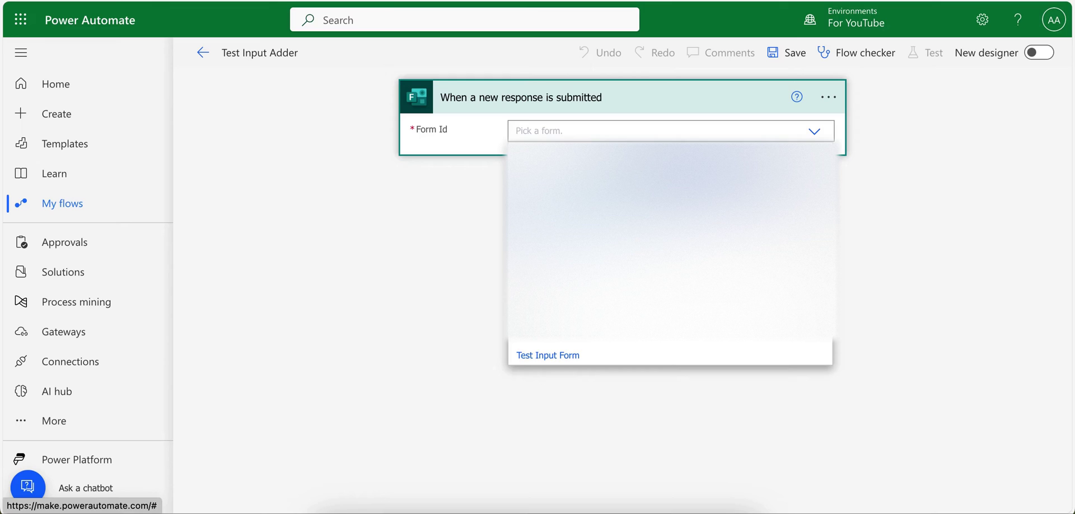
{"action": "scroll", "coordinate": [552, 353], "scroll_direction": "down", "scroll_amount": 2}
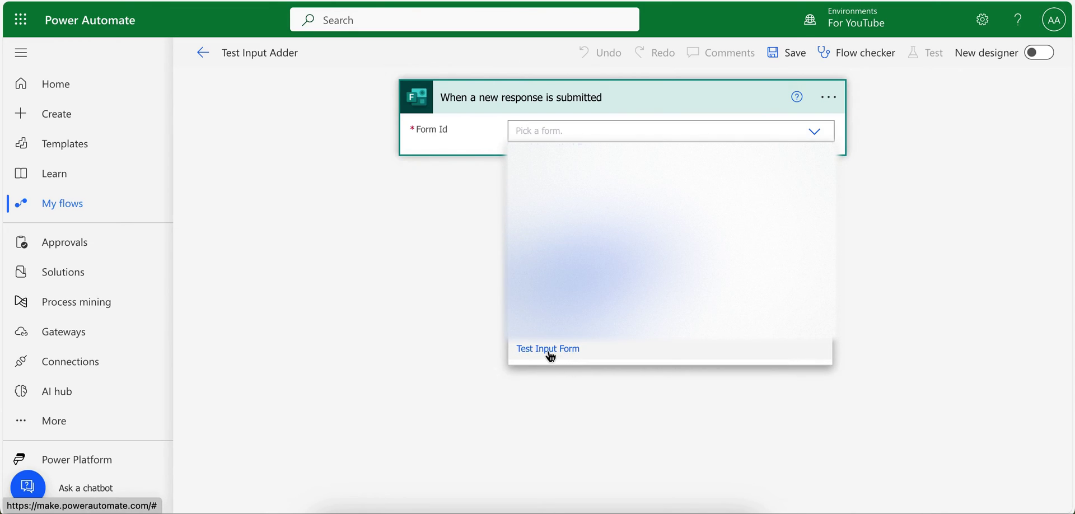
{"action": "left_click", "coordinate": [552, 352]}
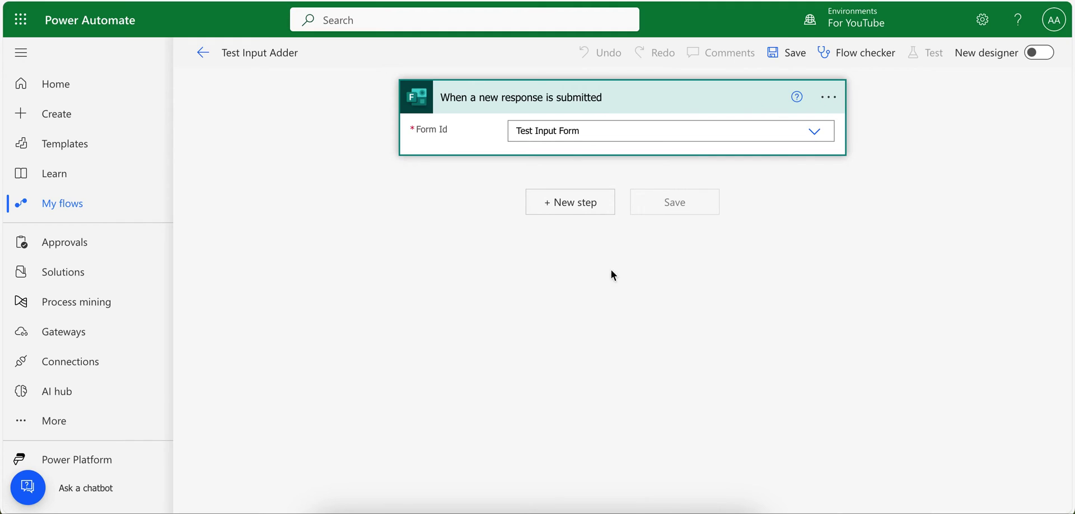
{"action": "left_click", "coordinate": [581, 203]}
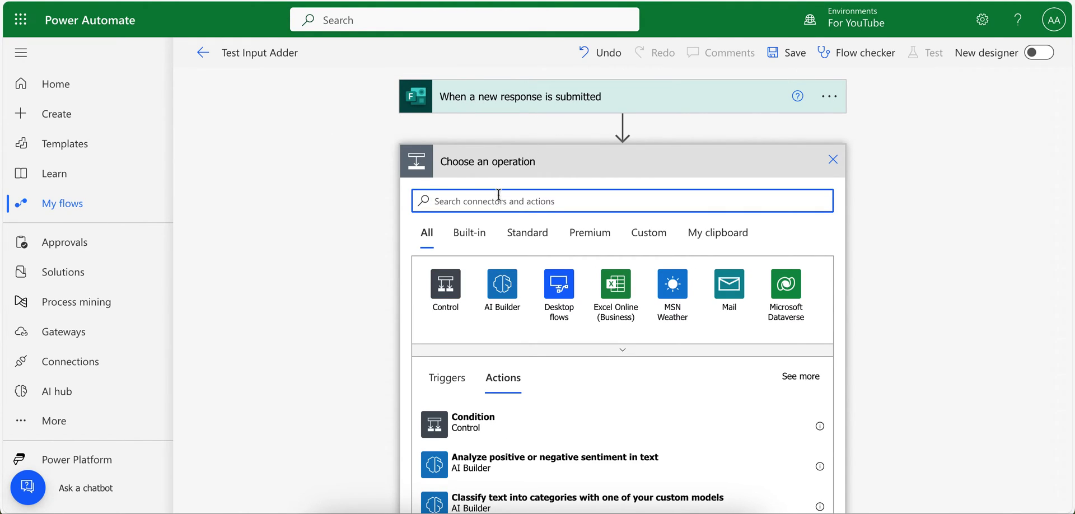
Step: Add Get response details with Form Id Test Input Form and the trigger's Response Id
{"action": "type", "text": "get form response"}
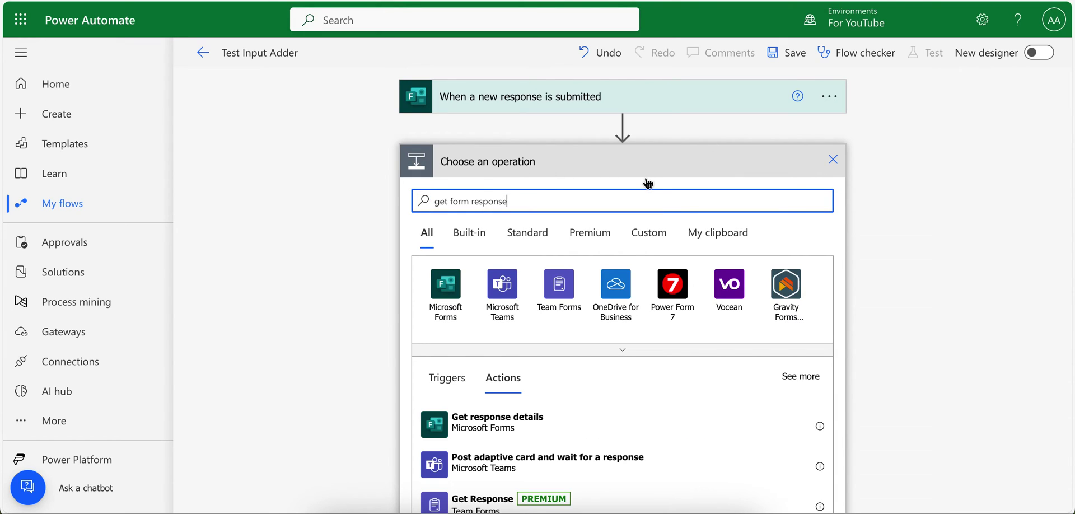
{"action": "left_click", "coordinate": [492, 426]}
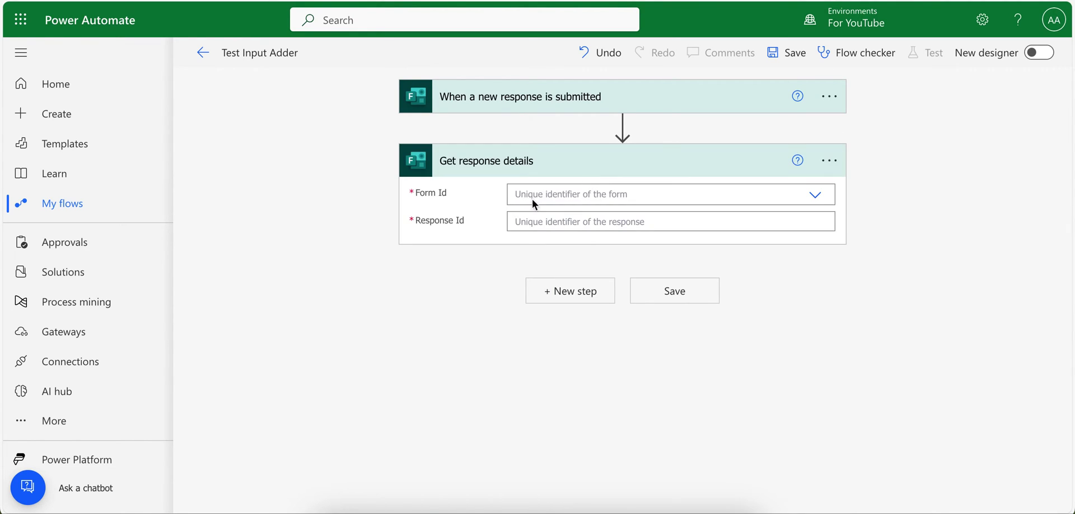
{"action": "left_click", "coordinate": [553, 191]}
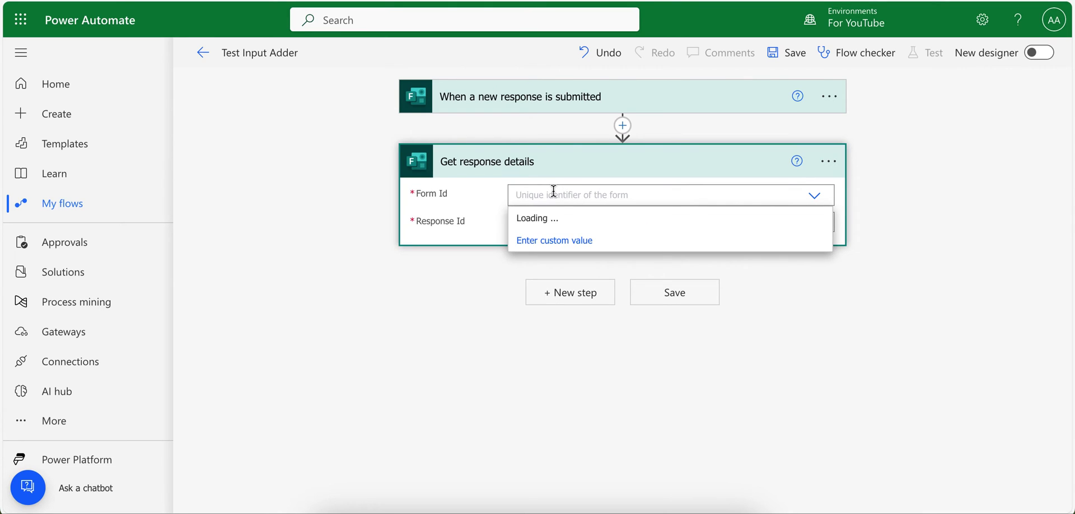
{"action": "type", "text": "input"}
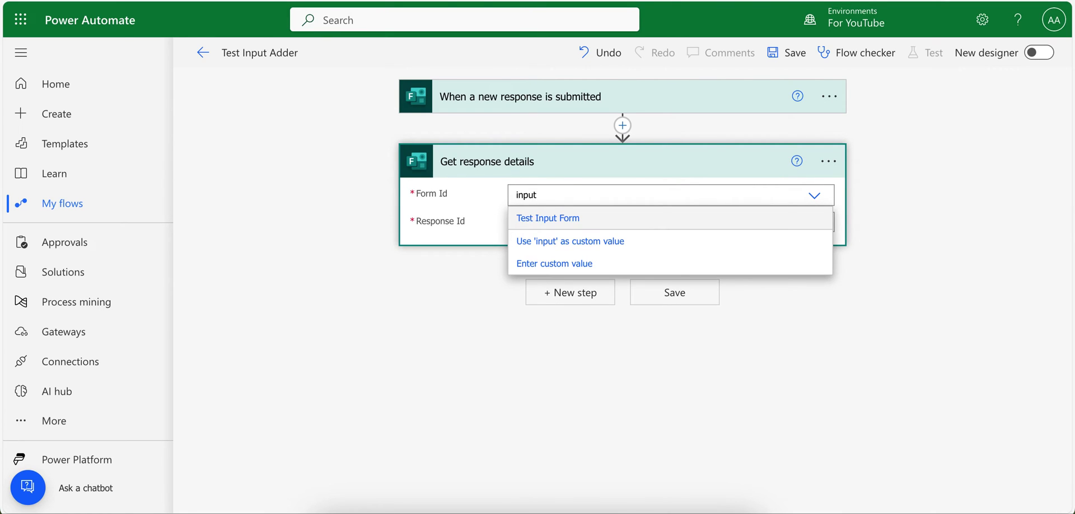
{"action": "left_click", "coordinate": [557, 218]}
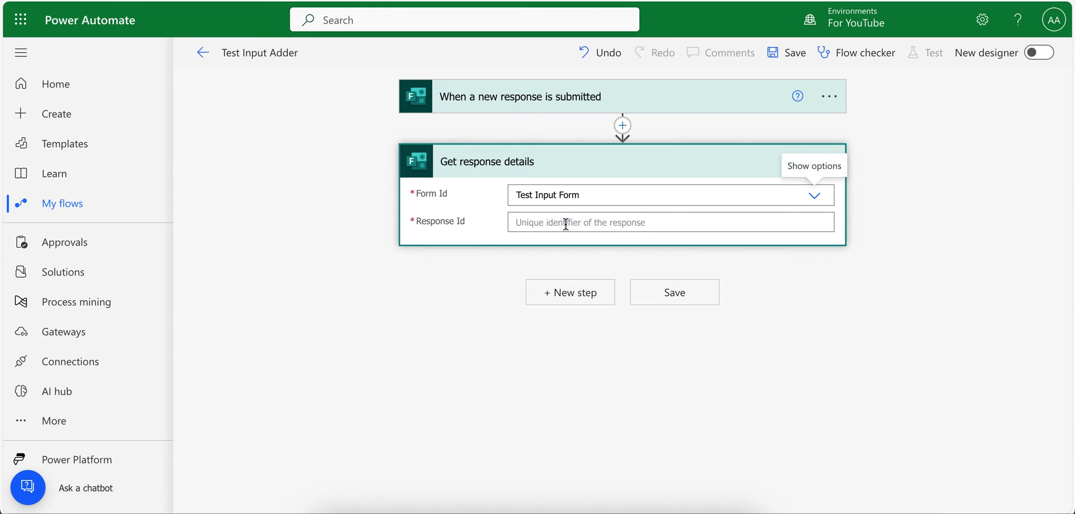
{"action": "left_click", "coordinate": [567, 223]}
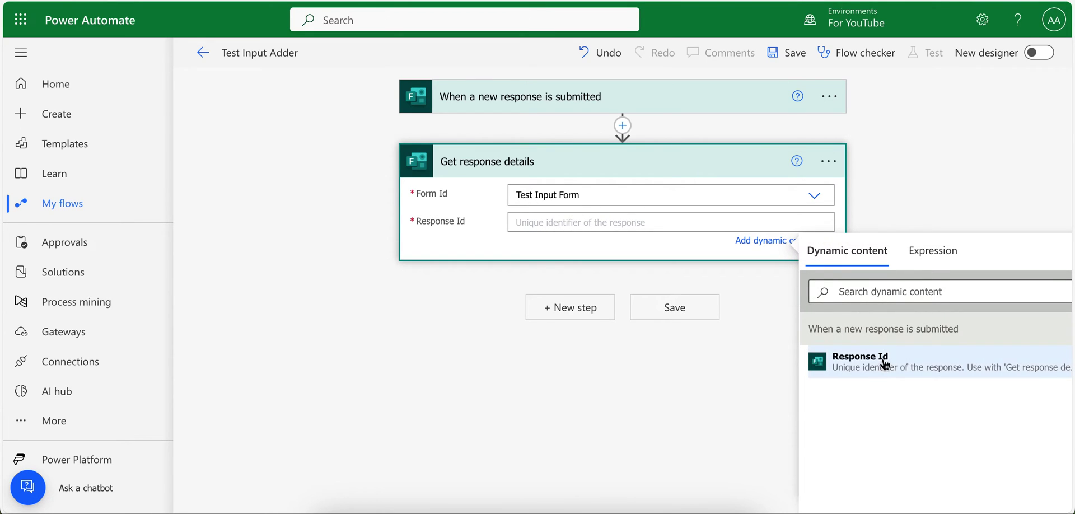
{"action": "left_click", "coordinate": [862, 359]}
{"action": "left_click", "coordinate": [922, 199]}
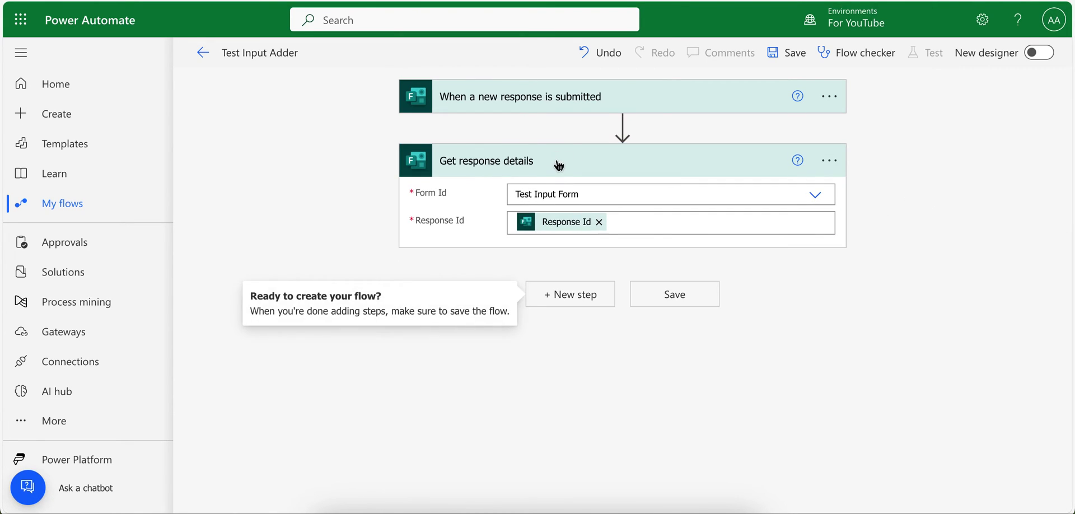
{"action": "left_click", "coordinate": [644, 168]}
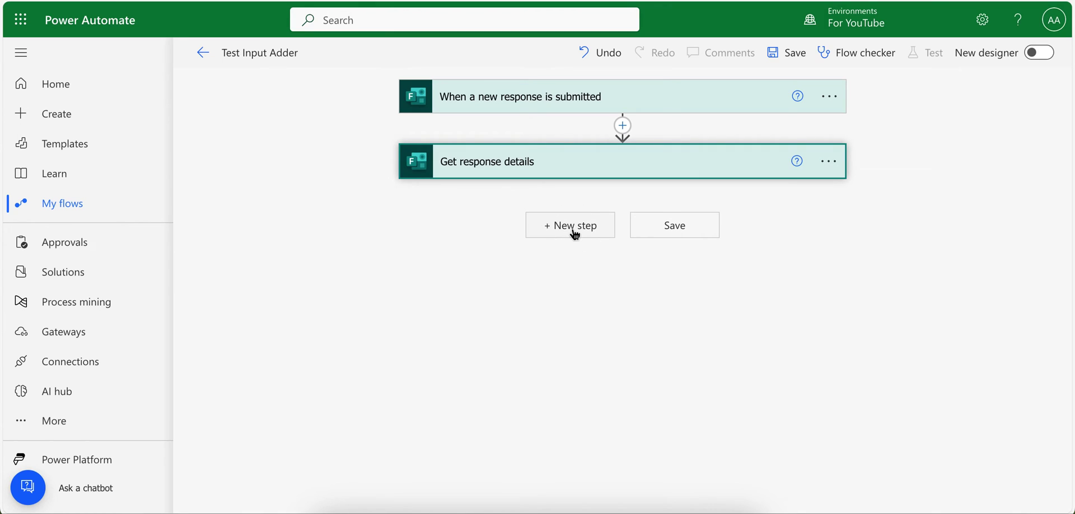
Step: Add the Excel Online (Business) action 'Add a row into a table' as the next step
{"action": "left_click", "coordinate": [571, 226]}
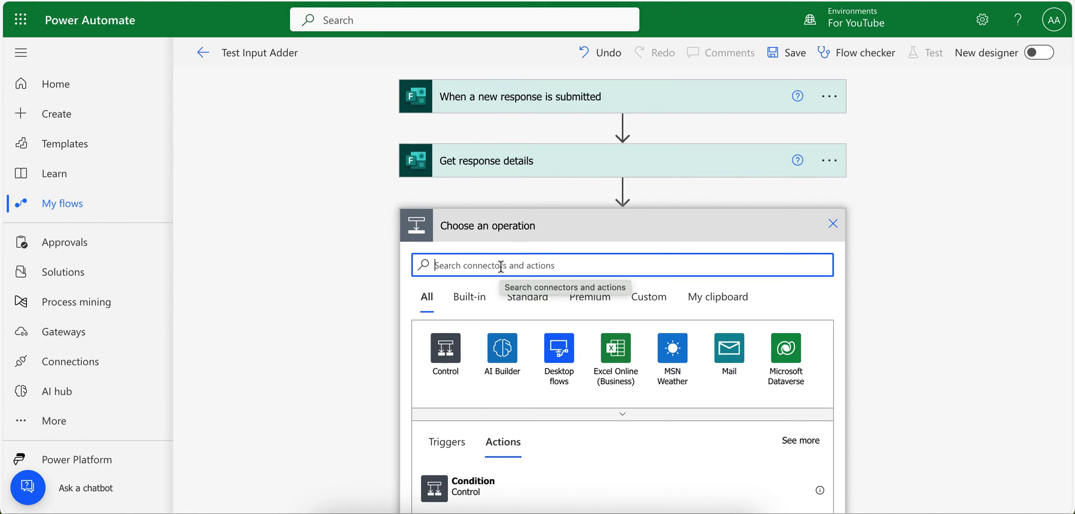
{"action": "left_click", "coordinate": [616, 353]}
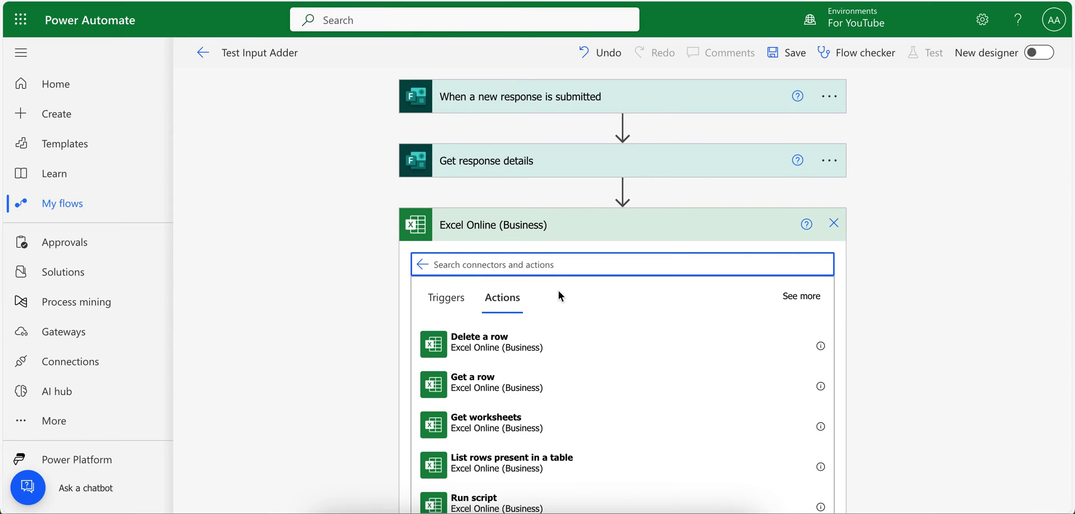
{"action": "scroll", "coordinate": [558, 295], "scroll_direction": "down", "scroll_amount": 2}
{"action": "scroll", "coordinate": [506, 368], "scroll_direction": "down", "scroll_amount": 1}
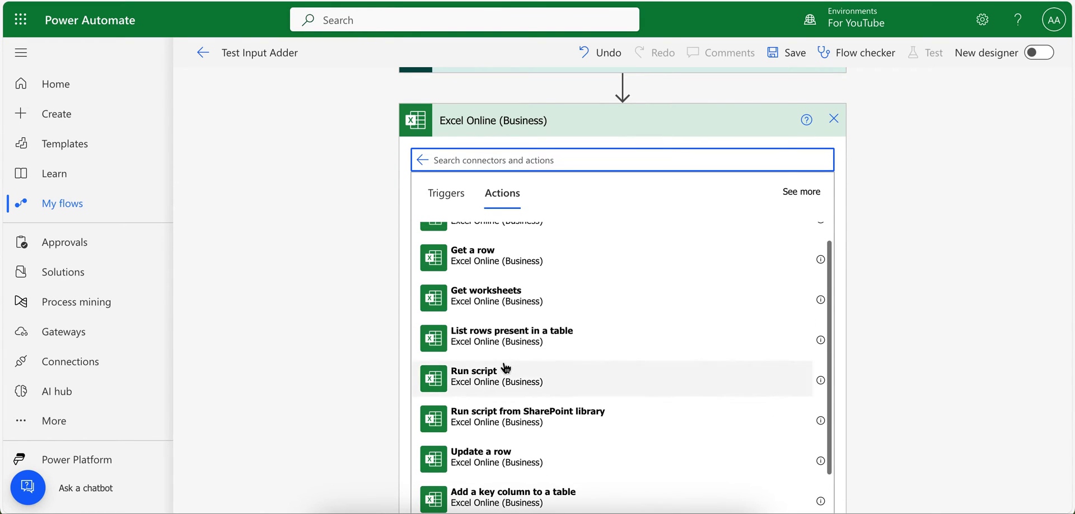
{"action": "type", "text": "add row"}
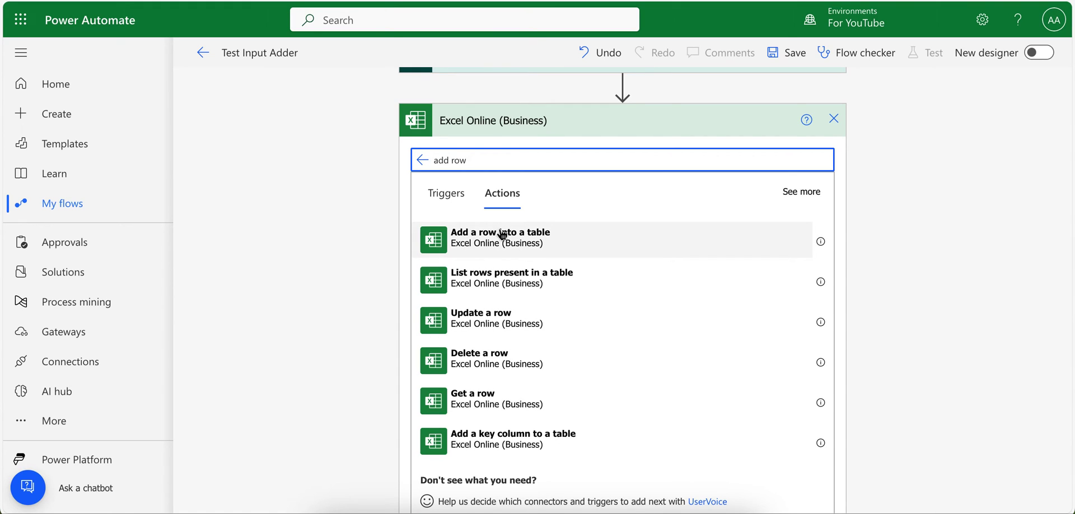
{"action": "left_click", "coordinate": [538, 241]}
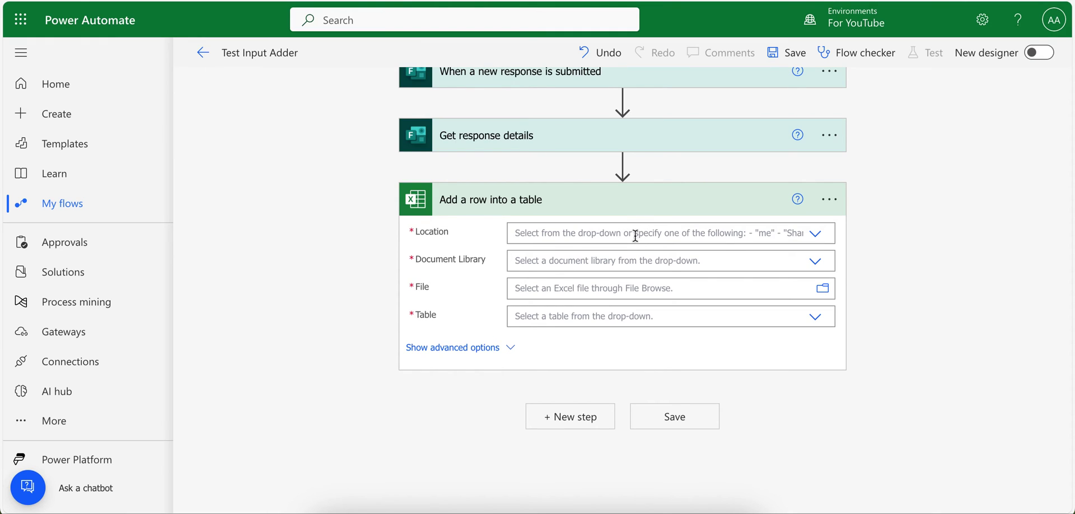
Step: Set Location to SharePoint Site - TestSite and library to Documents, then browse into Flow Files
{"action": "left_click", "coordinate": [635, 236]}
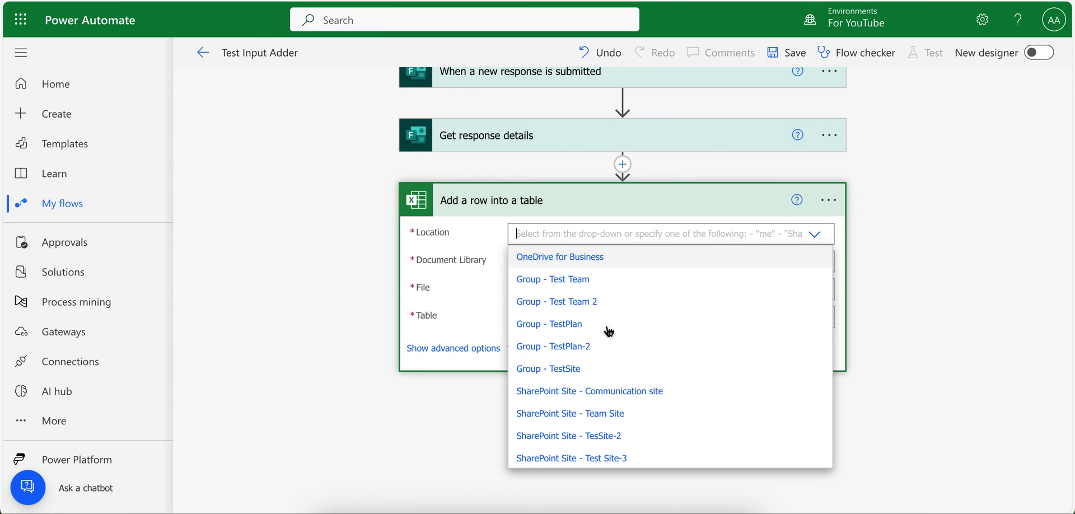
{"action": "scroll", "coordinate": [606, 371], "scroll_direction": "down", "scroll_amount": 2}
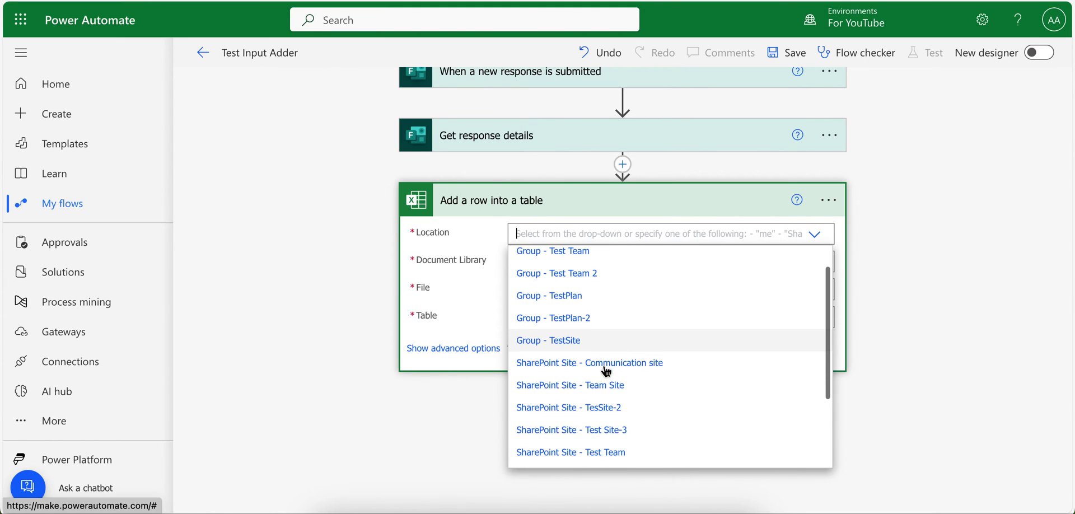
{"action": "scroll", "coordinate": [618, 348], "scroll_direction": "down", "scroll_amount": 3}
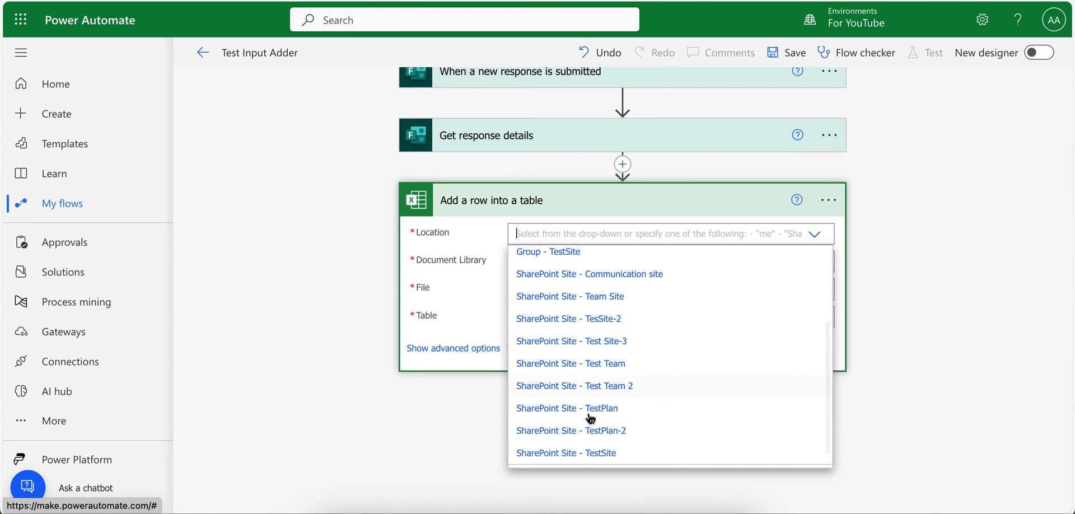
{"action": "left_click", "coordinate": [588, 454]}
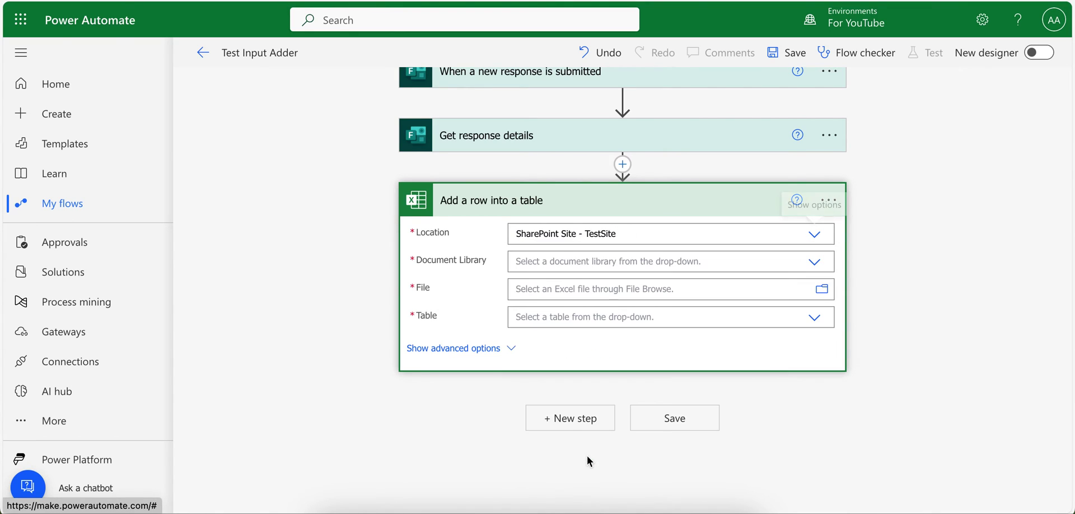
{"action": "left_click", "coordinate": [636, 255]}
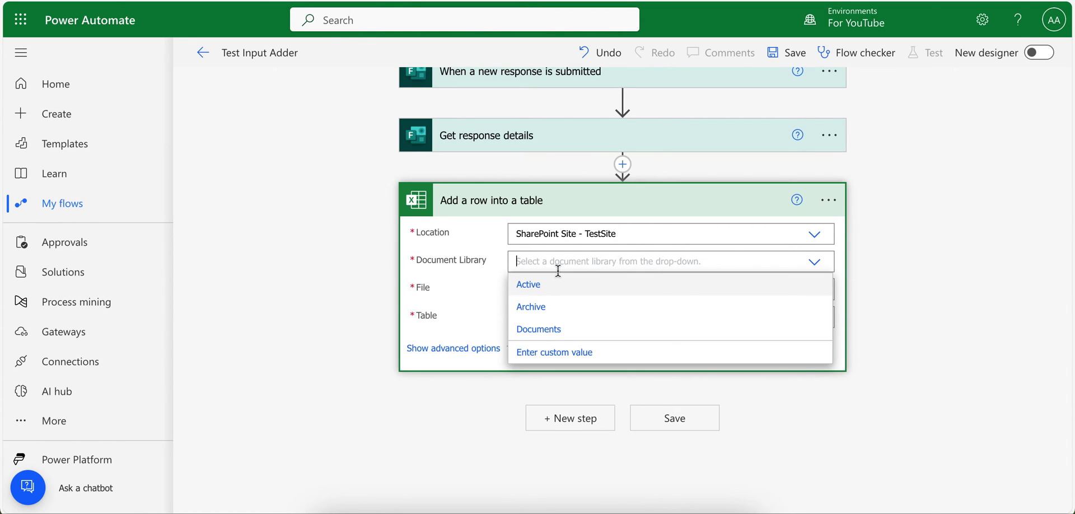
{"action": "left_click", "coordinate": [558, 334]}
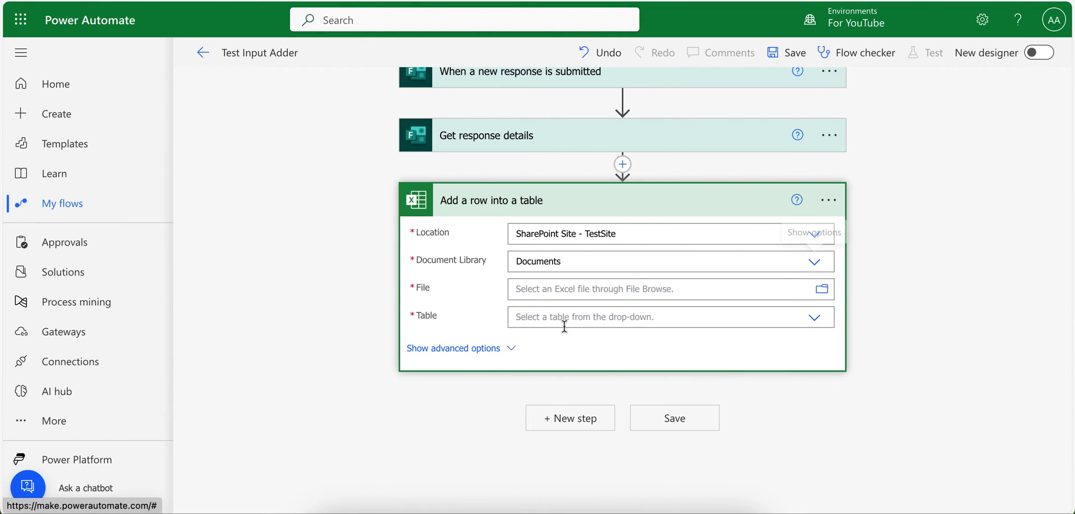
{"action": "left_click", "coordinate": [822, 290]}
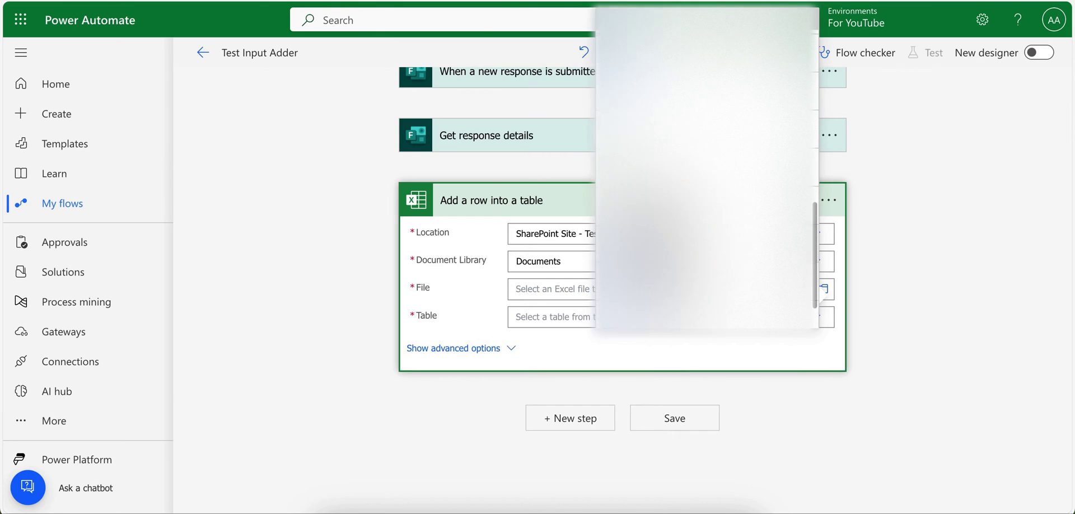
{"action": "scroll", "coordinate": [705, 224], "scroll_direction": "up", "scroll_amount": 3}
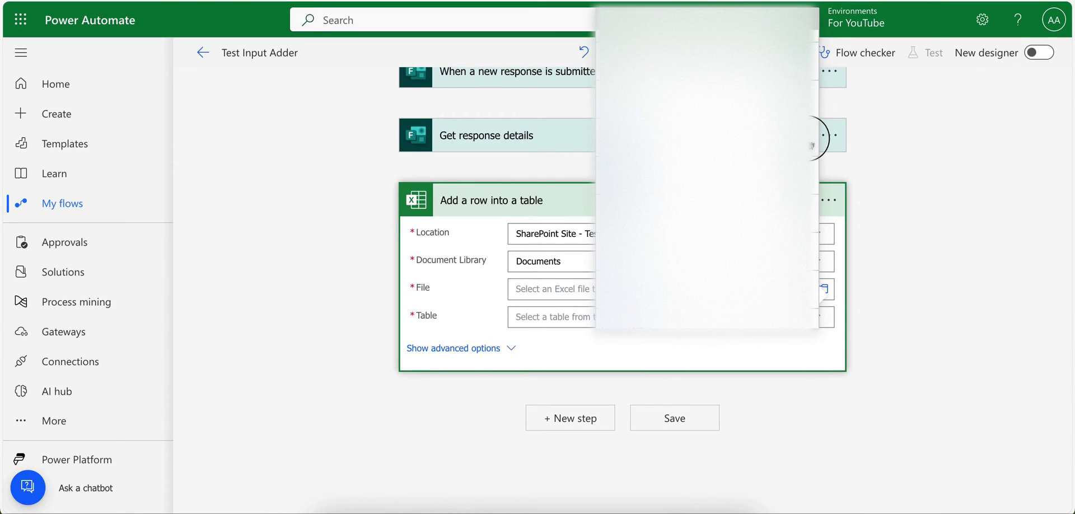
{"action": "left_click", "coordinate": [812, 148]}
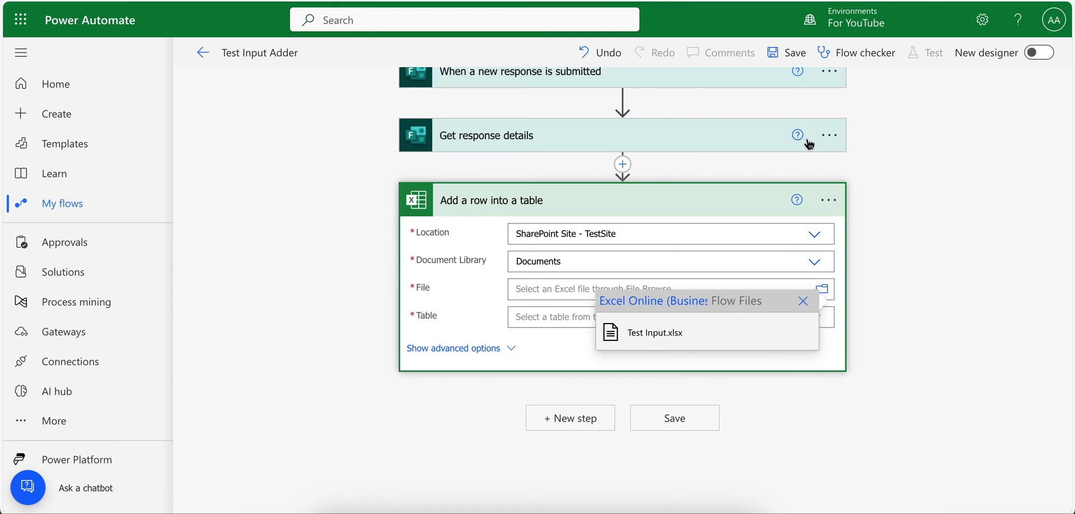
Step: Choose Test Input.xlsx as the file and Table1 as the target table
{"action": "left_click", "coordinate": [659, 339]}
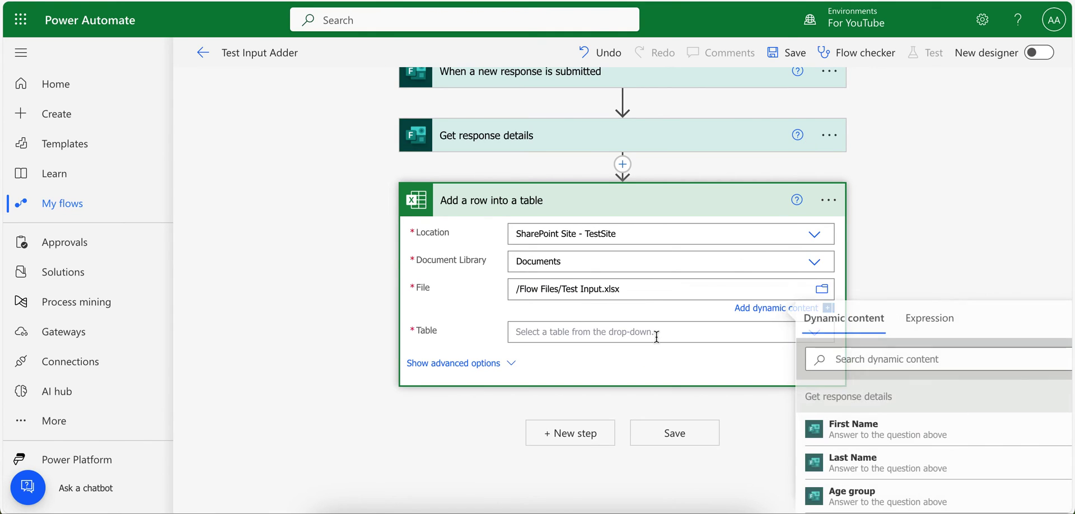
{"action": "left_click", "coordinate": [609, 324]}
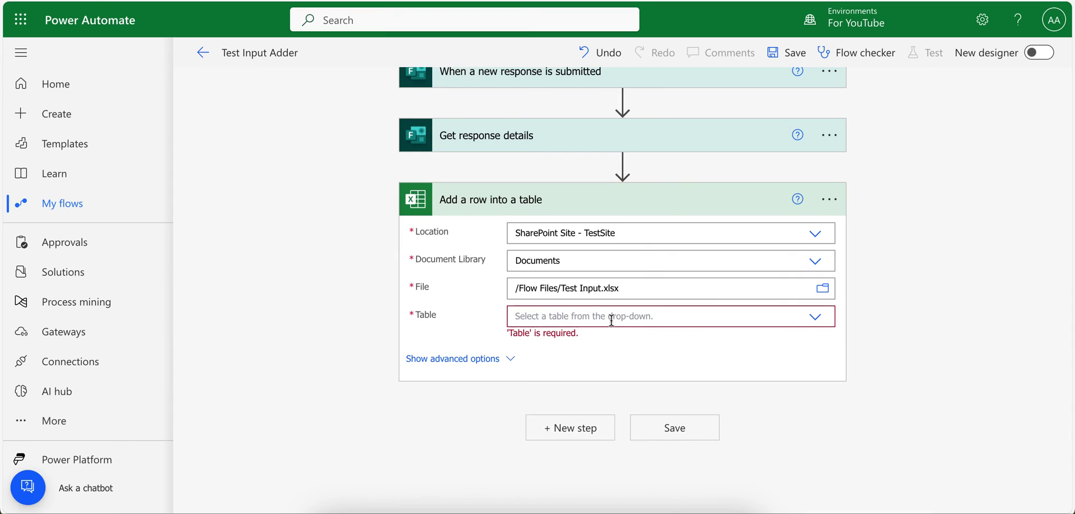
{"action": "left_click", "coordinate": [656, 317]}
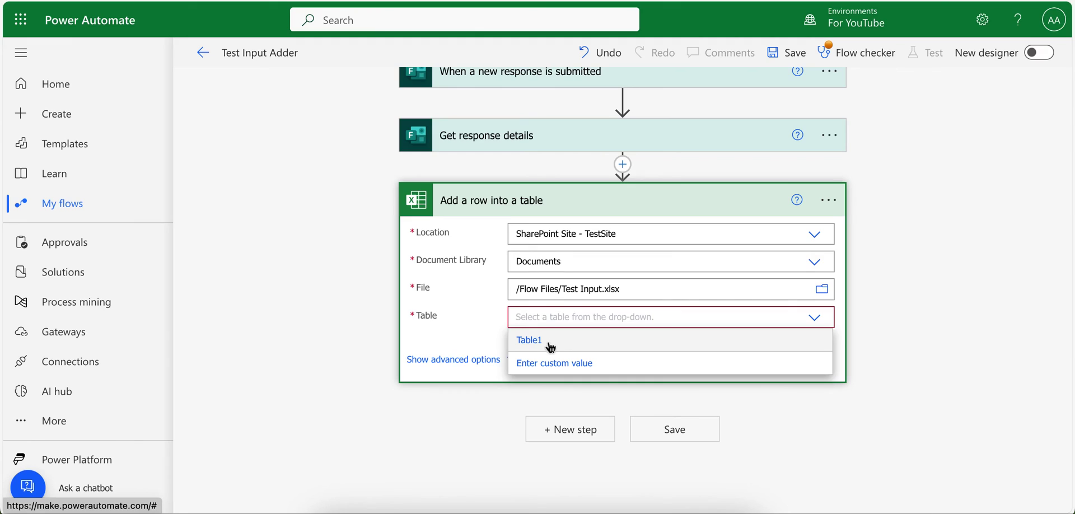
{"action": "left_click", "coordinate": [549, 342]}
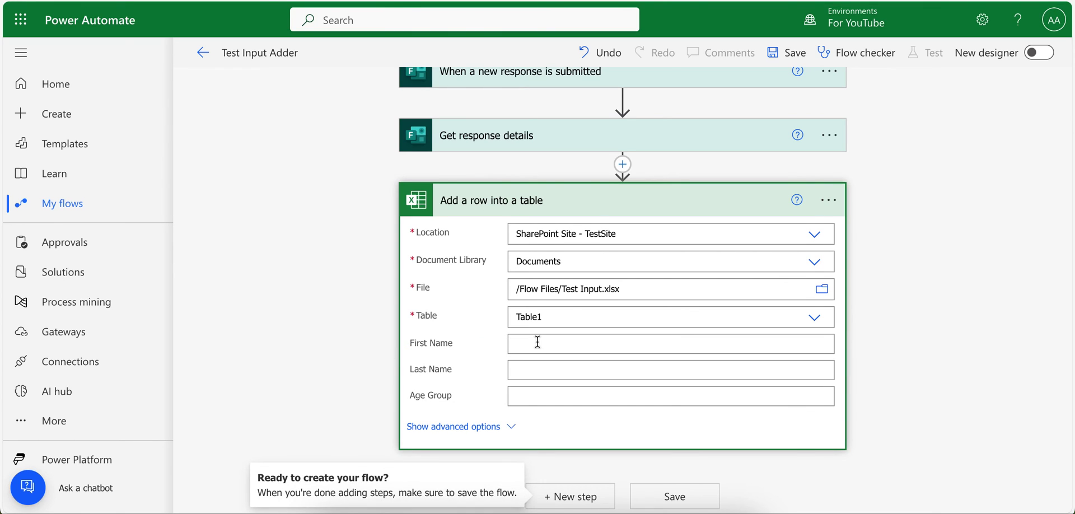
Step: Map the First Name, Last Name and Age group form answers to their table columns
{"action": "left_click", "coordinate": [537, 343]}
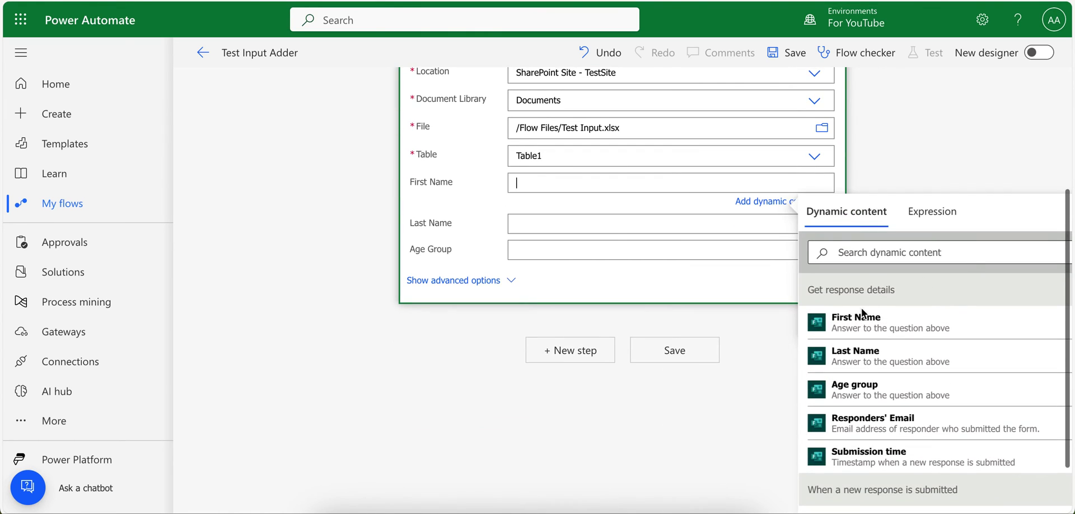
{"action": "left_click", "coordinate": [863, 317]}
{"action": "left_click", "coordinate": [546, 225]}
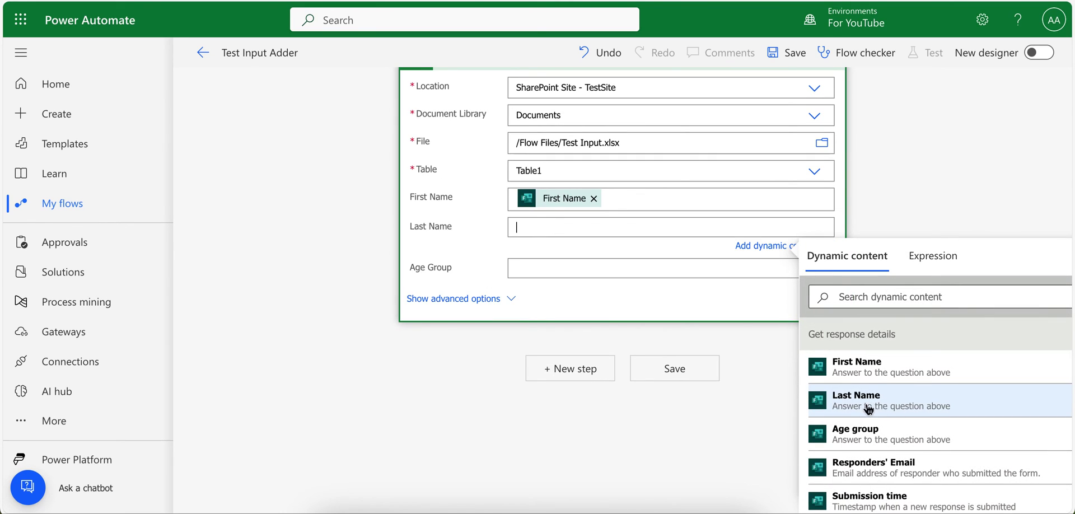
{"action": "left_click", "coordinate": [871, 408]}
{"action": "left_click", "coordinate": [624, 269]}
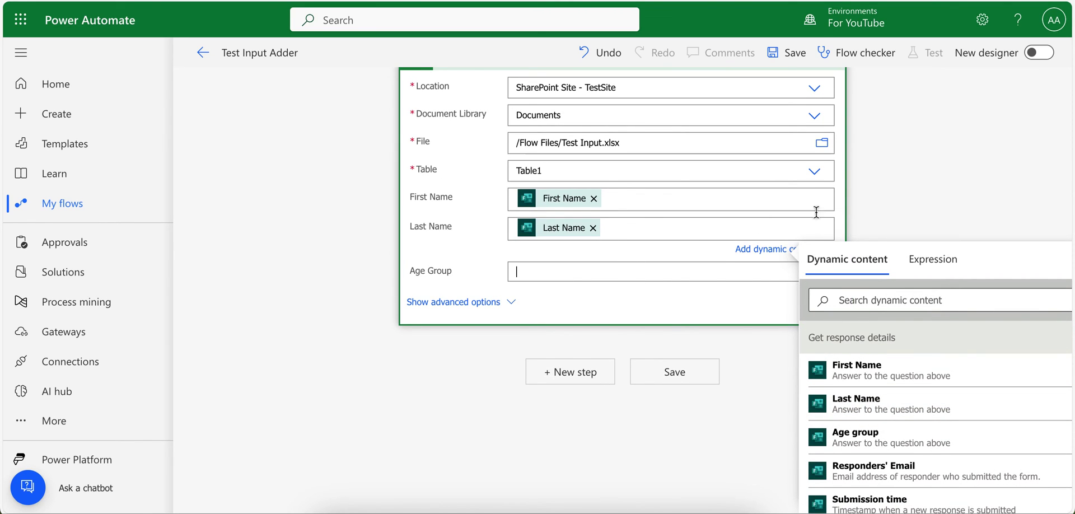
{"action": "scroll", "coordinate": [909, 203], "scroll_direction": "down", "scroll_amount": 2}
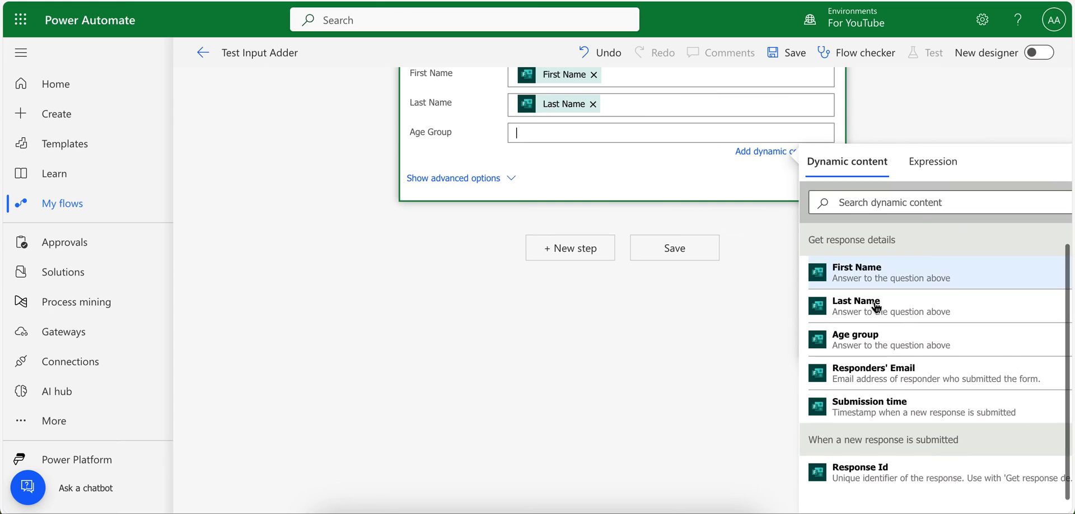
{"action": "left_click", "coordinate": [867, 344]}
{"action": "scroll", "coordinate": [586, 375], "scroll_direction": "up", "scroll_amount": 4}
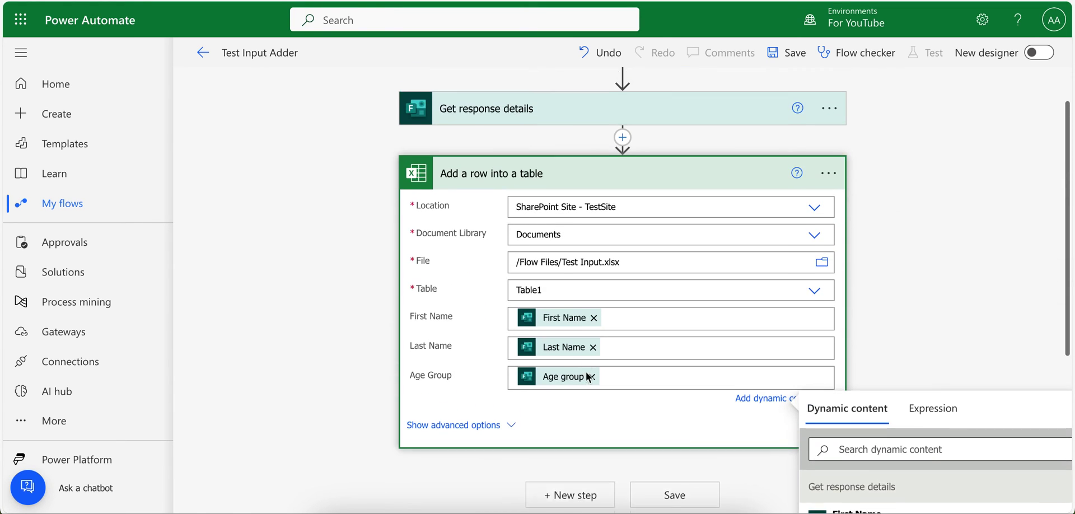
{"action": "left_click", "coordinate": [690, 200]}
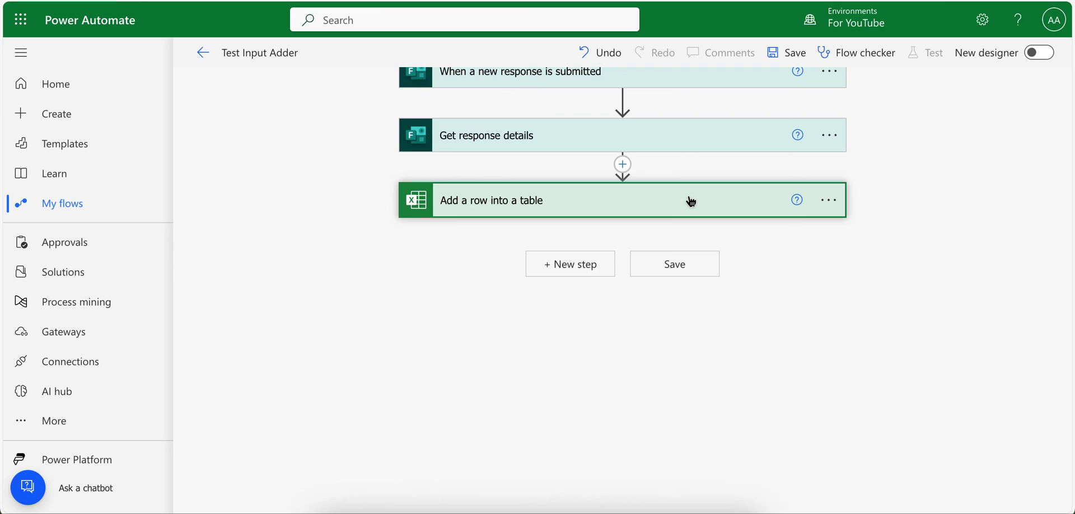
Step: Save the flow and start a manual test run
{"action": "left_click", "coordinate": [784, 56]}
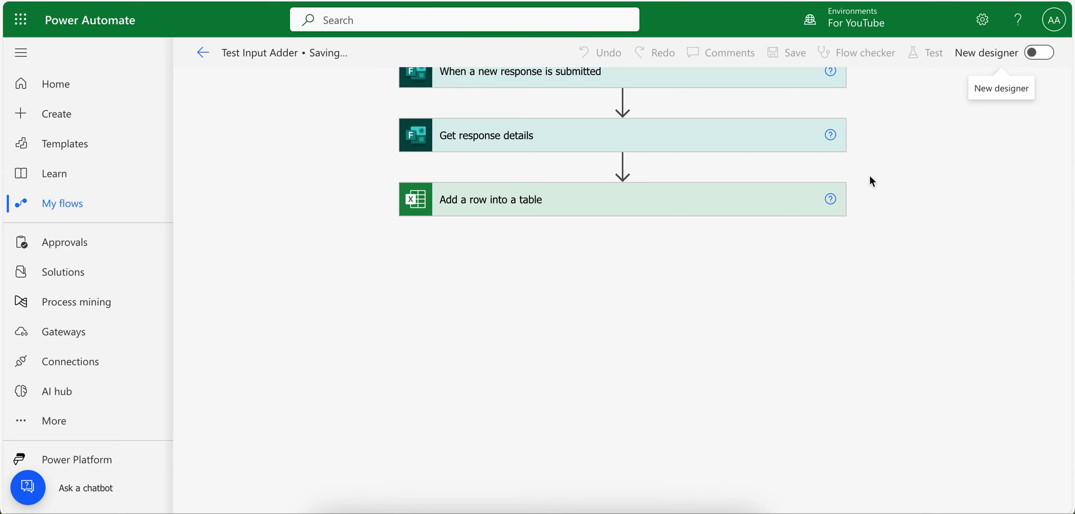
{"action": "left_click", "coordinate": [907, 61]}
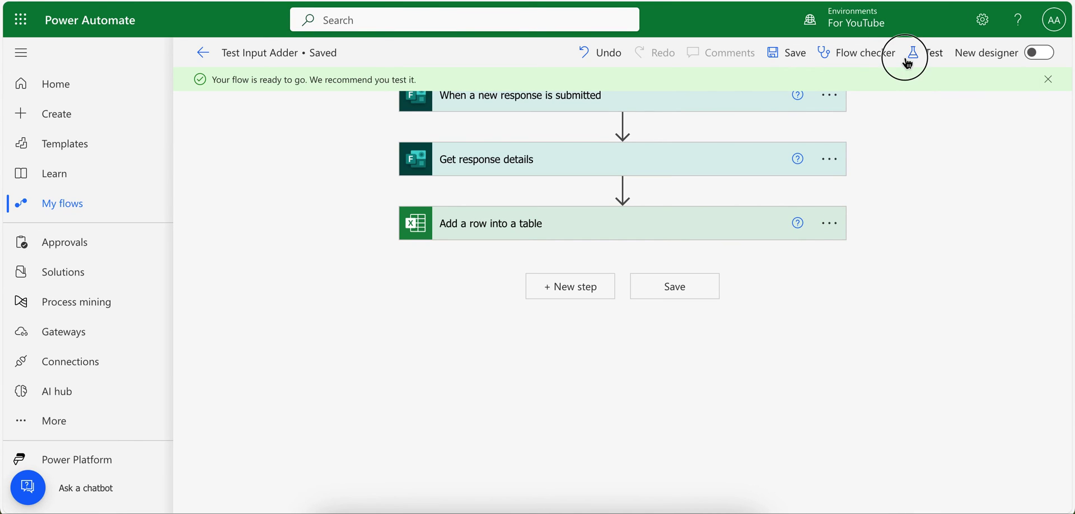
{"action": "left_click", "coordinate": [793, 89]}
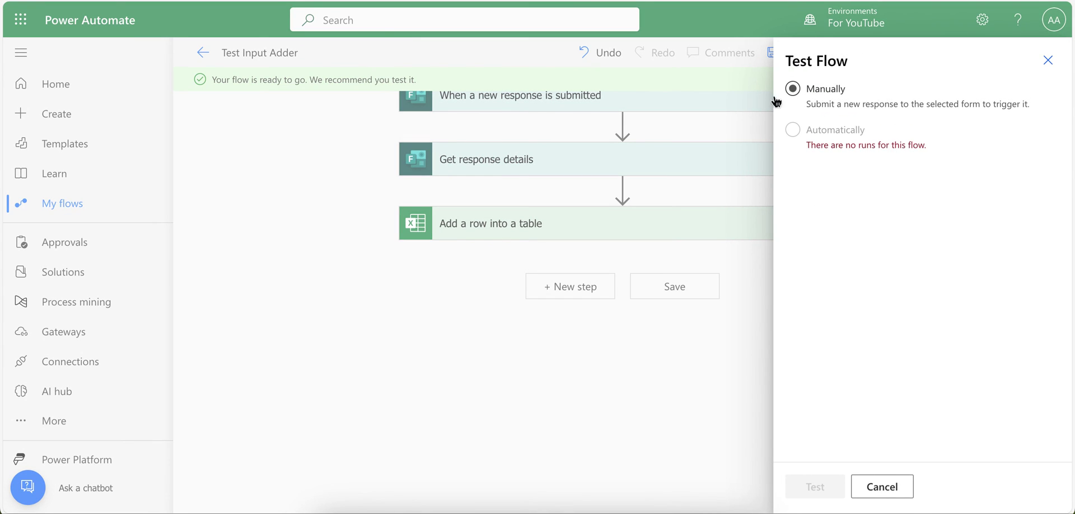
{"action": "left_click", "coordinate": [793, 89]}
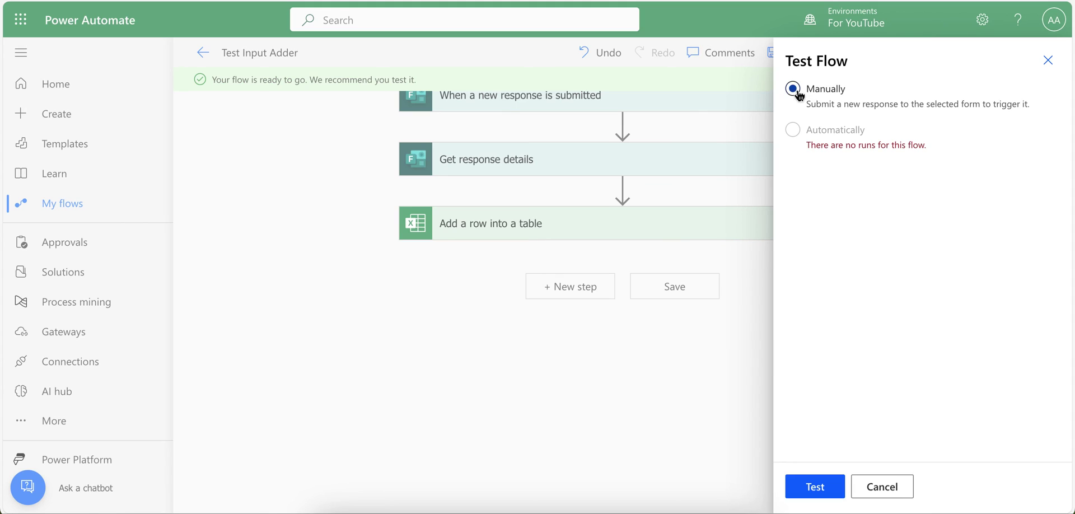
{"action": "left_click", "coordinate": [812, 487]}
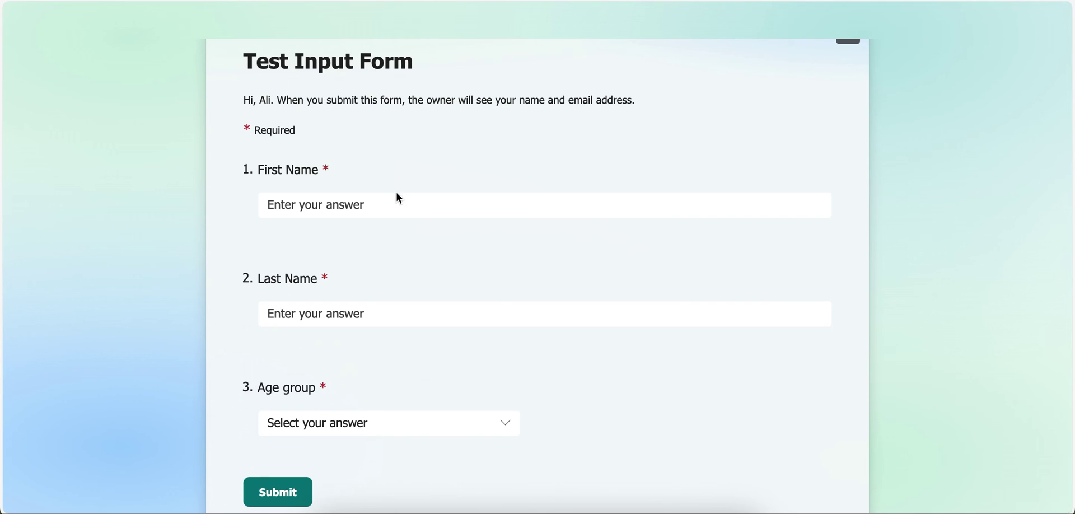
Step: Fill in a first and last name, pick age group 26-35, and submit the Test Input Form
{"action": "left_click", "coordinate": [342, 205]}
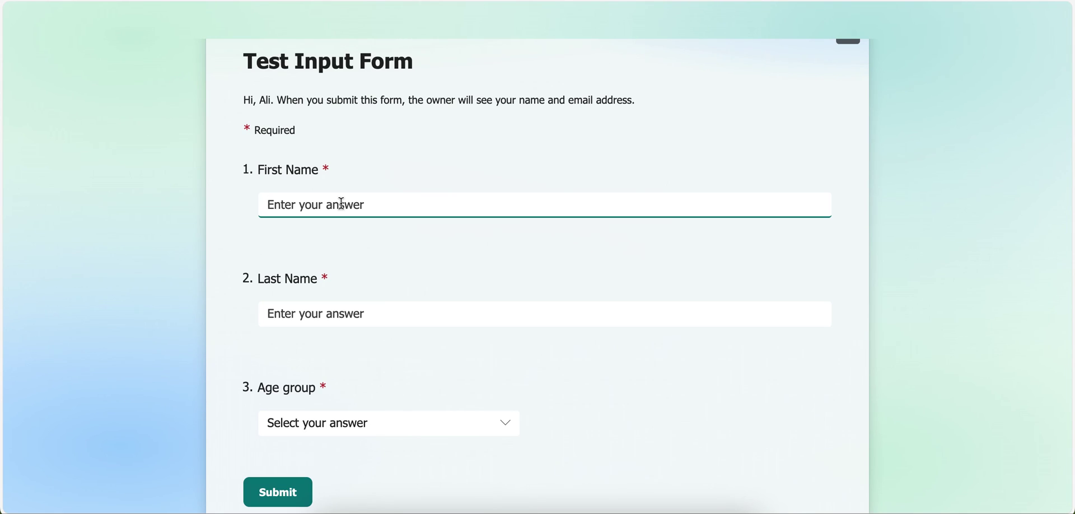
{"action": "type", "text": "first name"}
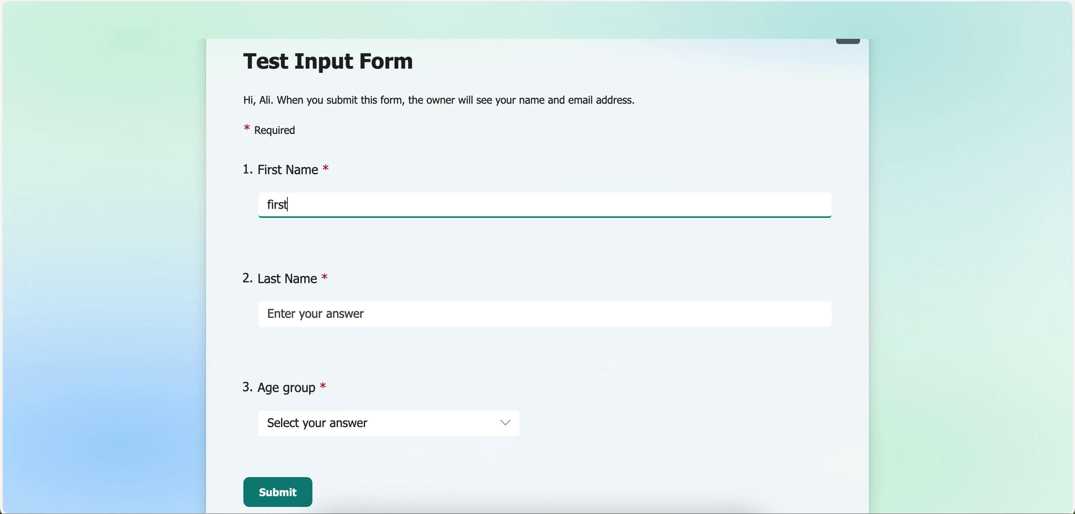
{"action": "left_click", "coordinate": [305, 312]}
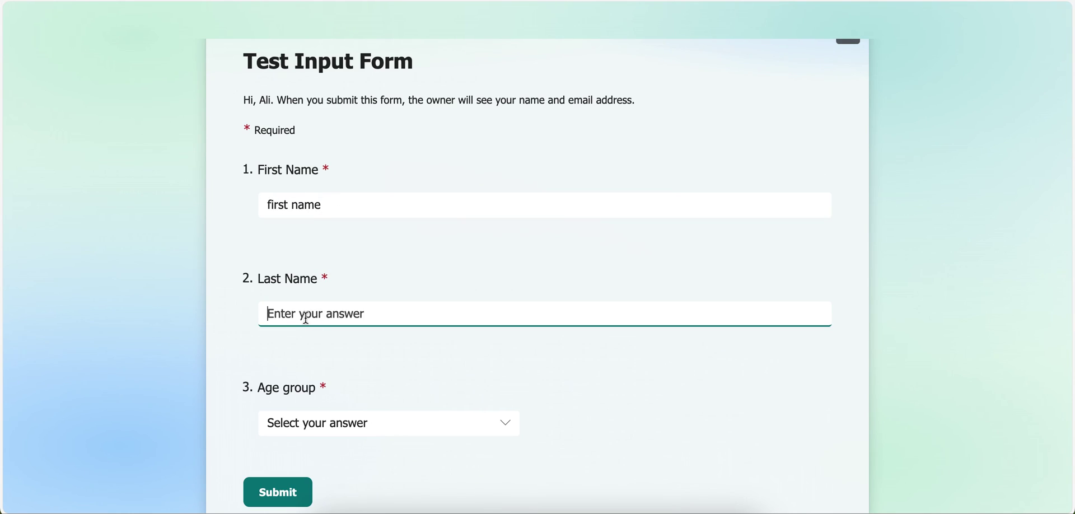
{"action": "type", "text": "last name"}
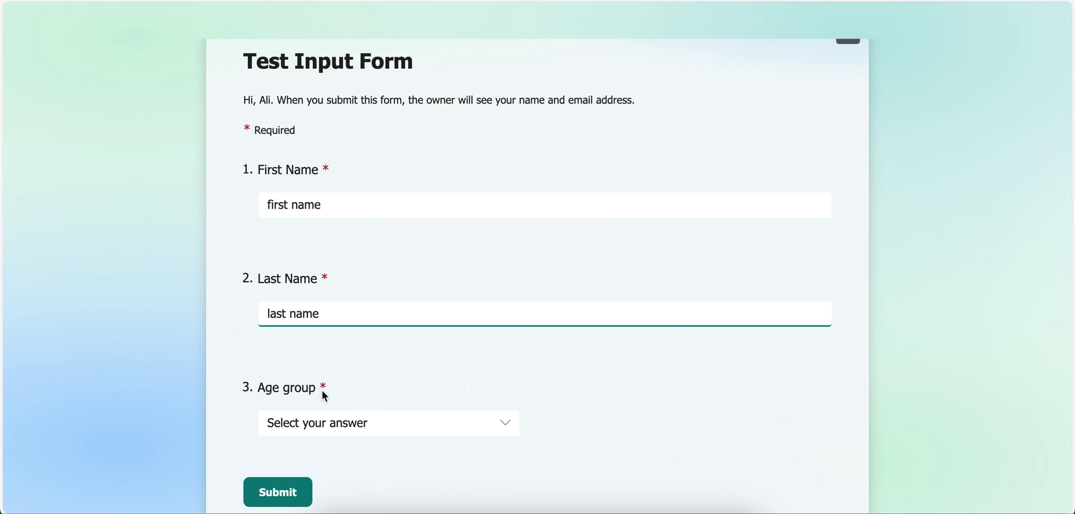
{"action": "left_click", "coordinate": [294, 433]}
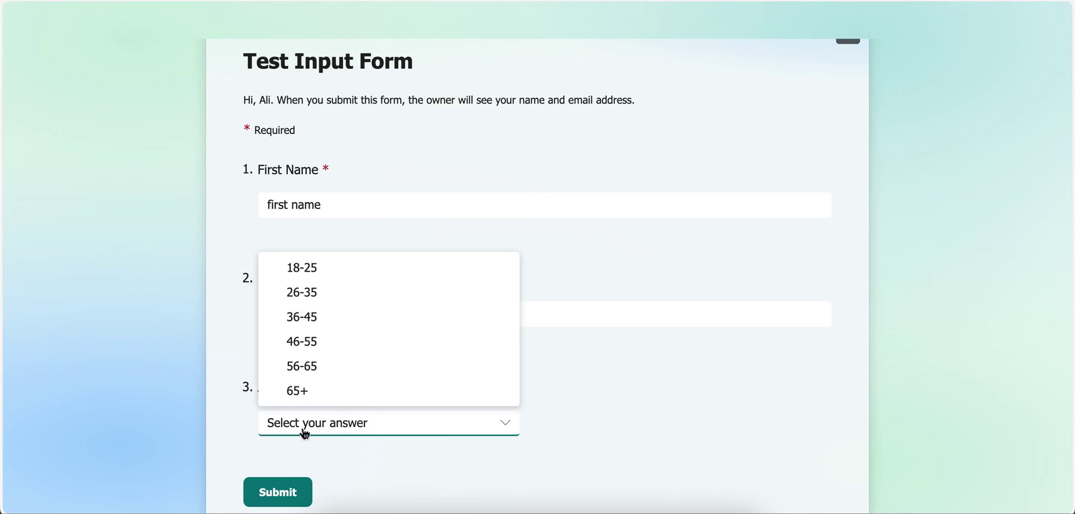
{"action": "left_click", "coordinate": [366, 293]}
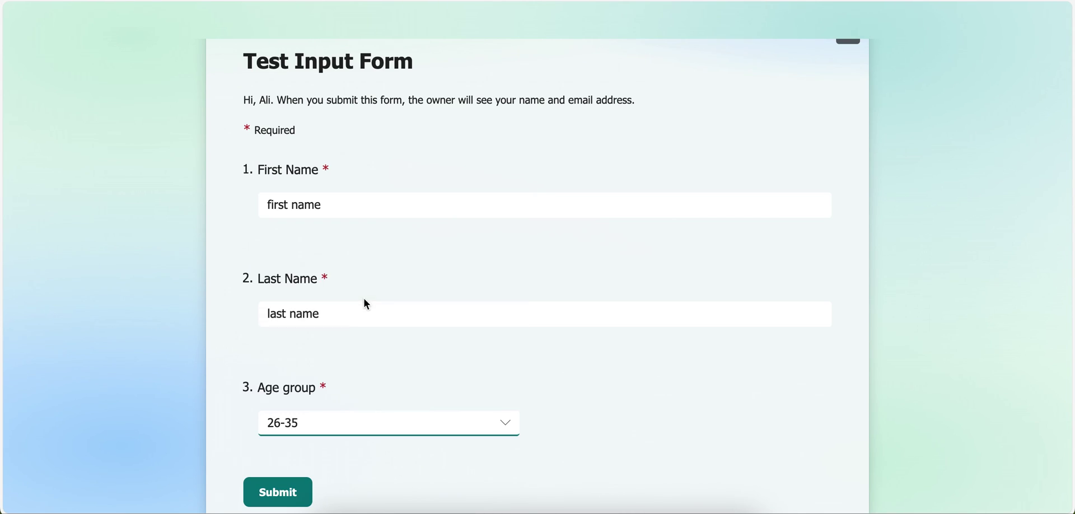
{"action": "left_click", "coordinate": [273, 493]}
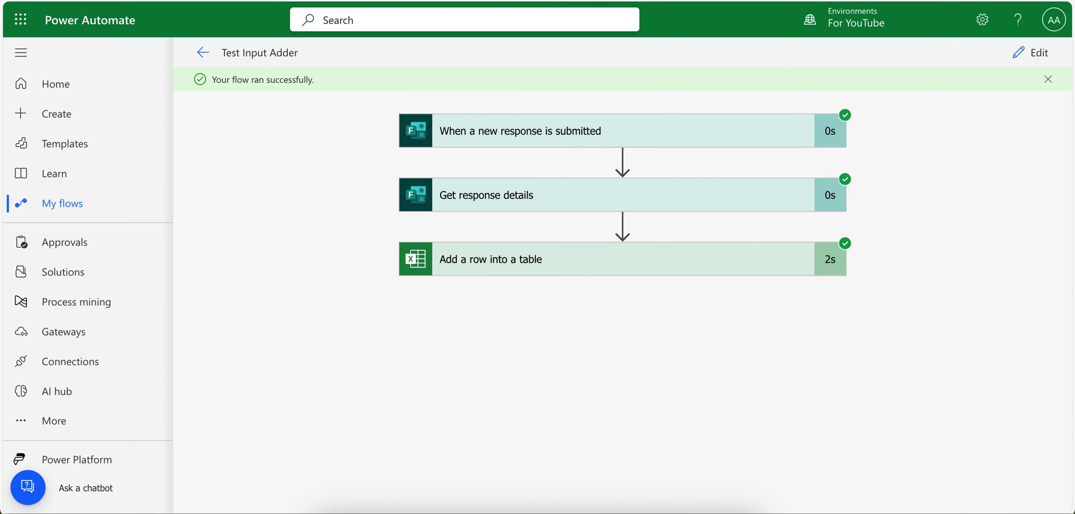
Step: Switch from the successful flow run to the Test Input workbook tab
{"action": "key", "text": "ctrl+Tab"}
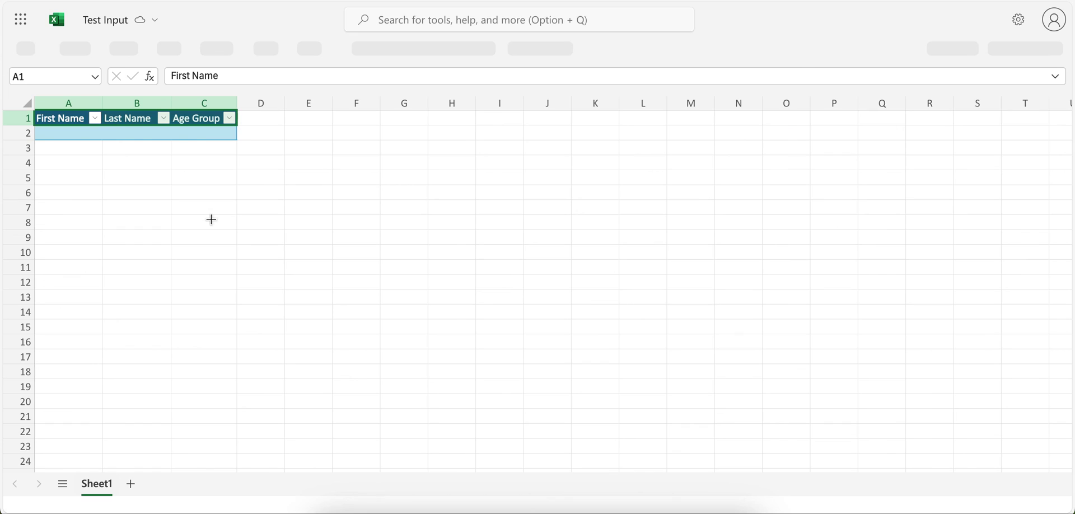
Step: Check the new Table1 row's Age Group entry of 26-35 and the empty rows beneath it
{"action": "left_click", "coordinate": [182, 136]}
{"action": "left_click", "coordinate": [235, 167]}
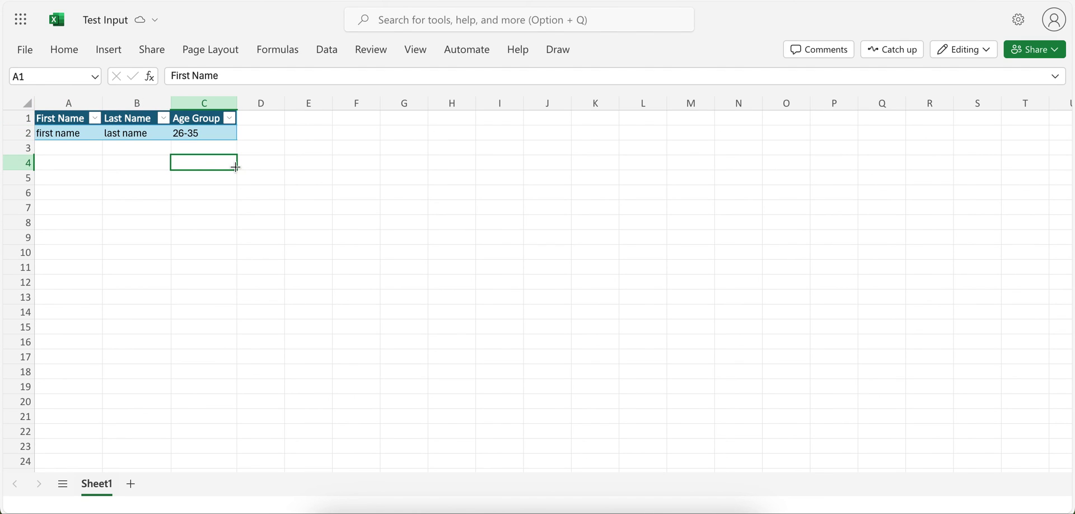
{"action": "left_click", "coordinate": [73, 152]}
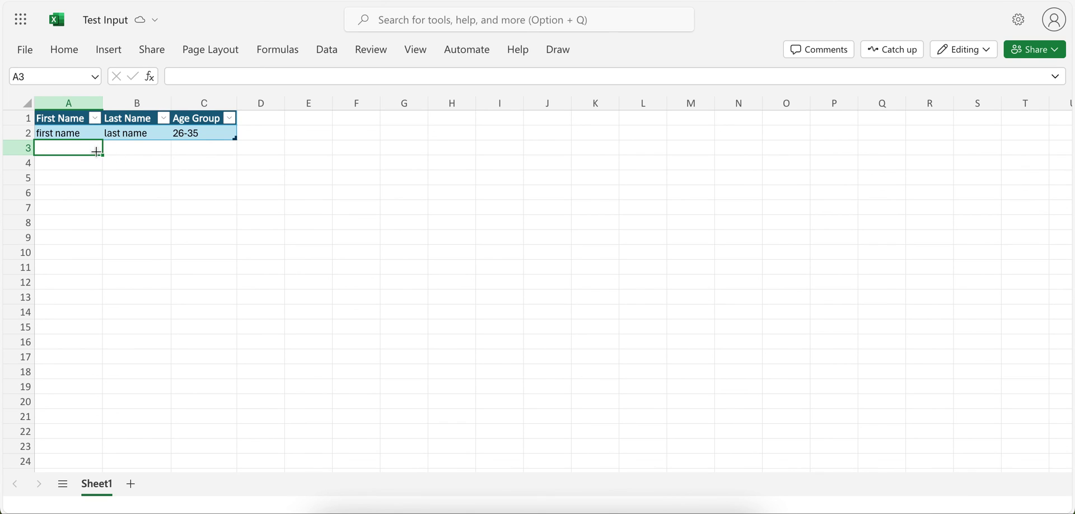
{"action": "left_click_drag", "start_coordinate": [95, 149], "coordinate": [218, 153]}
{"action": "left_click_drag", "start_coordinate": [216, 194], "coordinate": [214, 269]}
{"action": "left_click", "coordinate": [79, 151]}
{"action": "left_click_drag", "start_coordinate": [79, 152], "coordinate": [177, 178]}
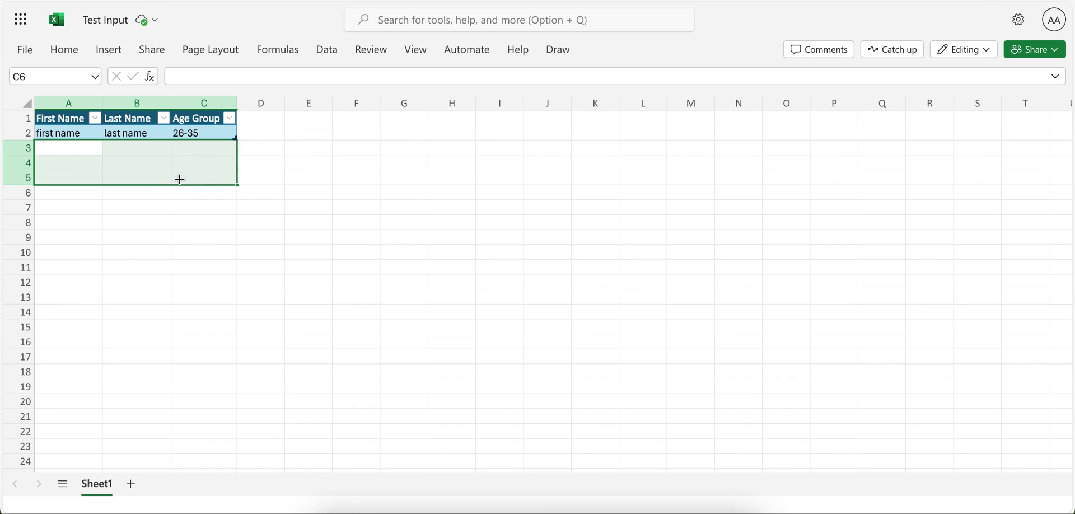
{"action": "left_click", "coordinate": [319, 164]}
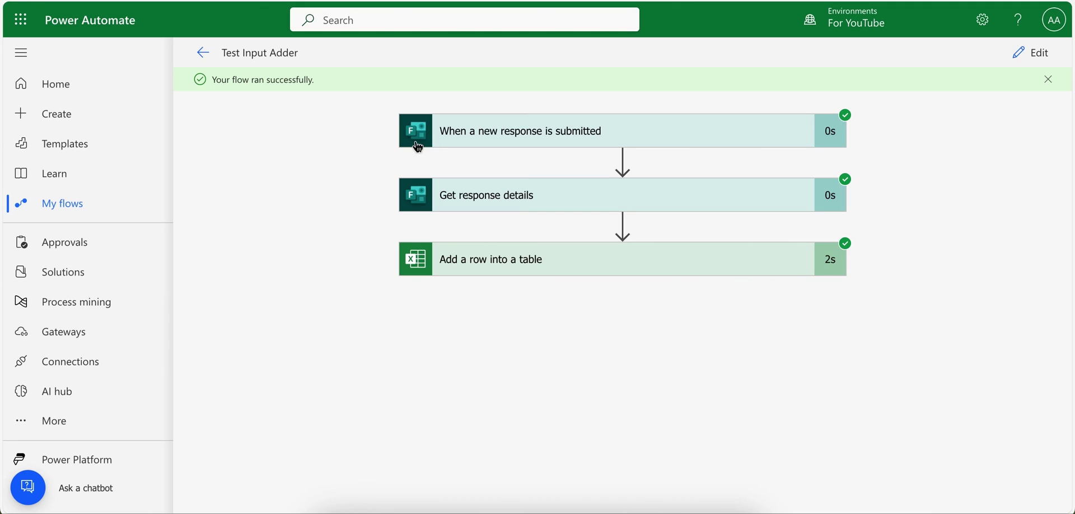
Step: Close the 'Your flow ran successfully' banner
{"action": "left_click", "coordinate": [1048, 80]}
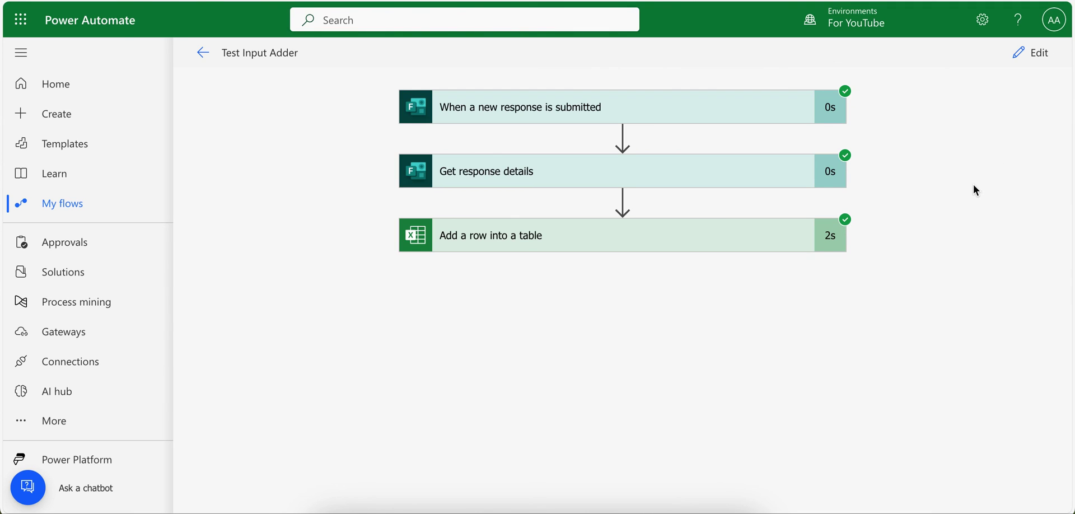